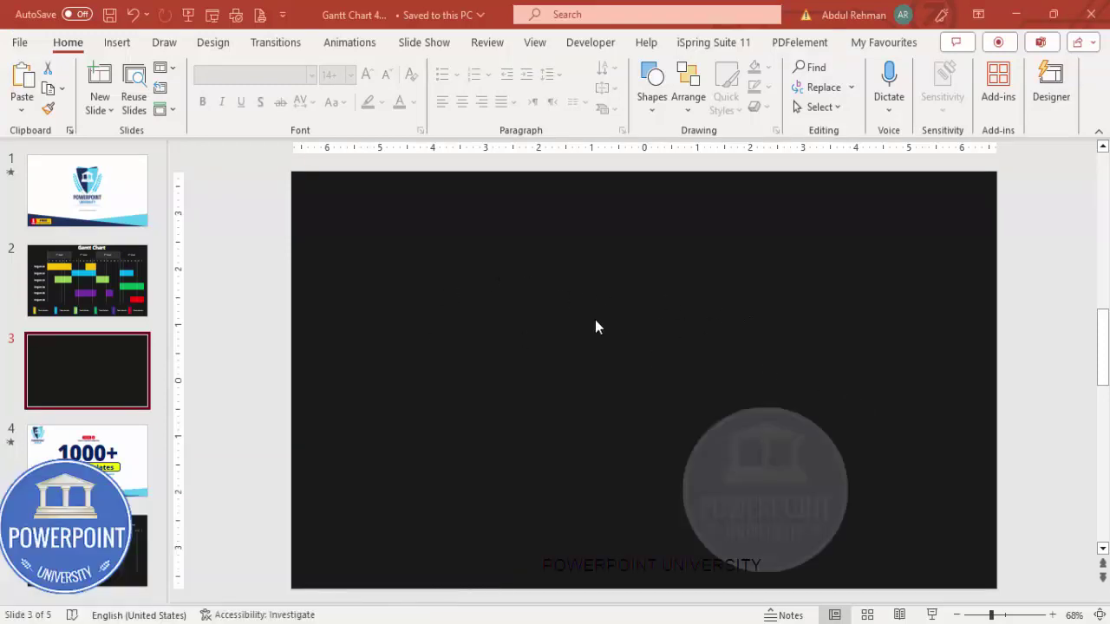
Step: Insert a 29-column by 8-row table on slide 3 through the Insert Table dialog
click(117, 50)
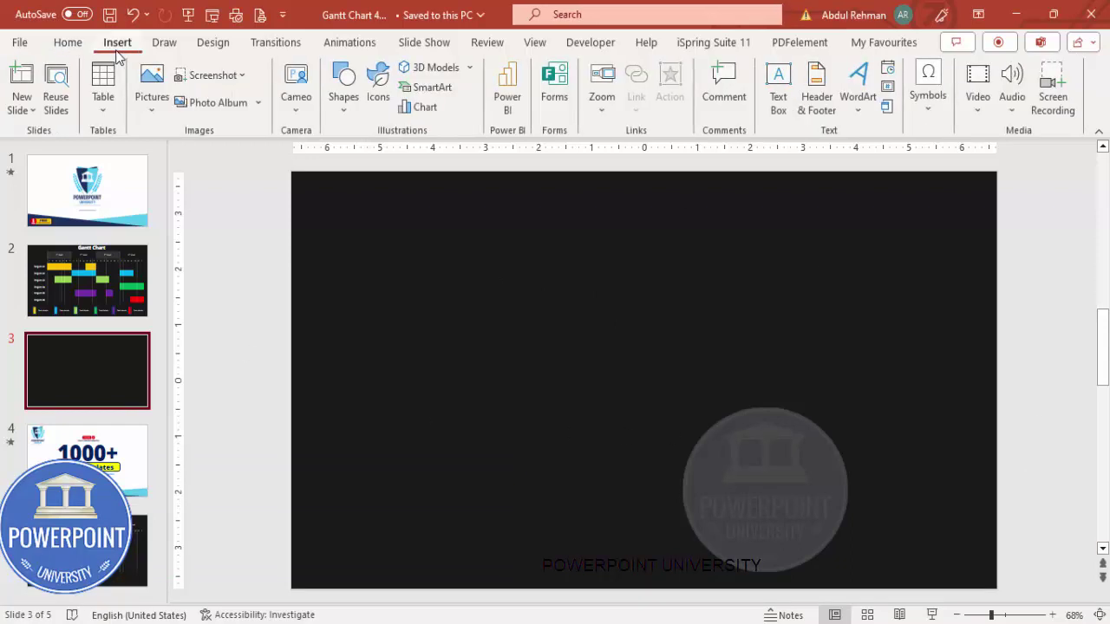
click(102, 117)
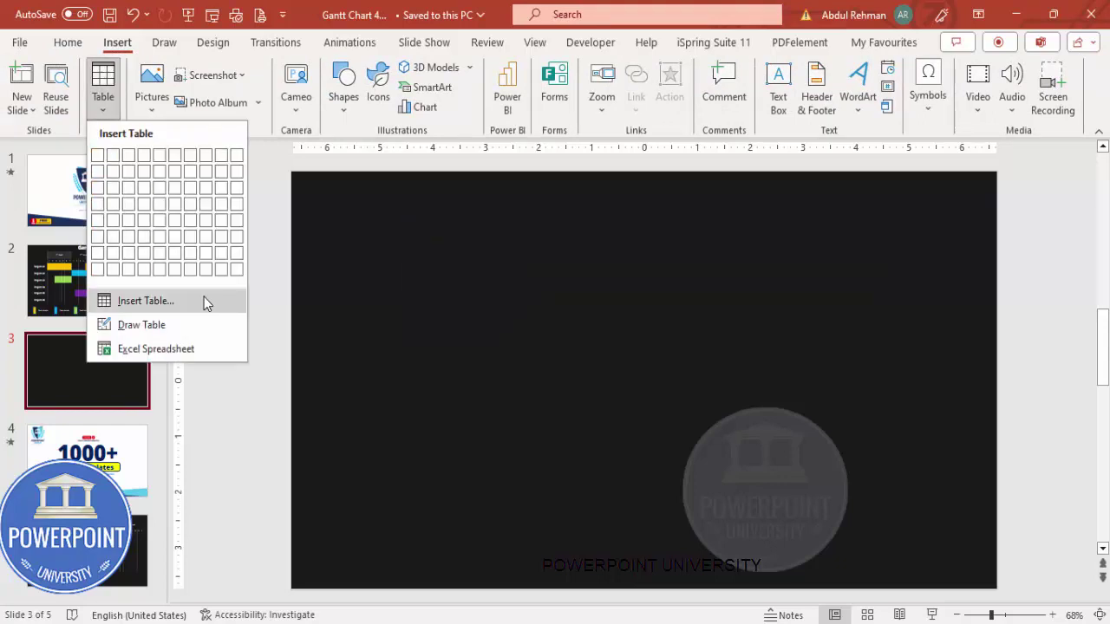
click(201, 300)
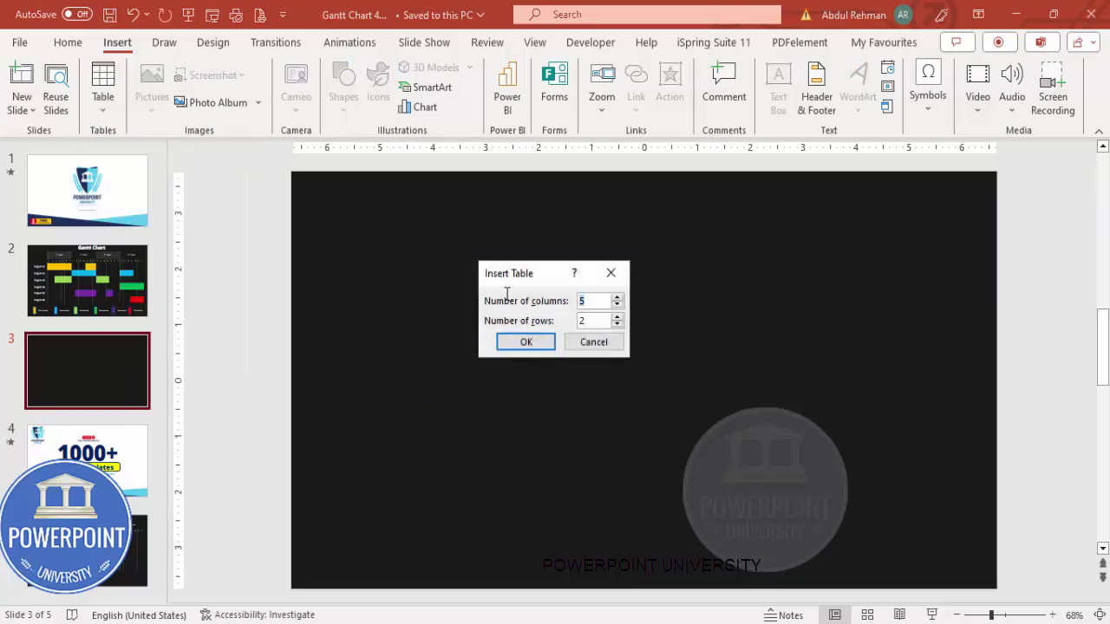
text(29)
double_click(580, 320)
text(8)
click(524, 343)
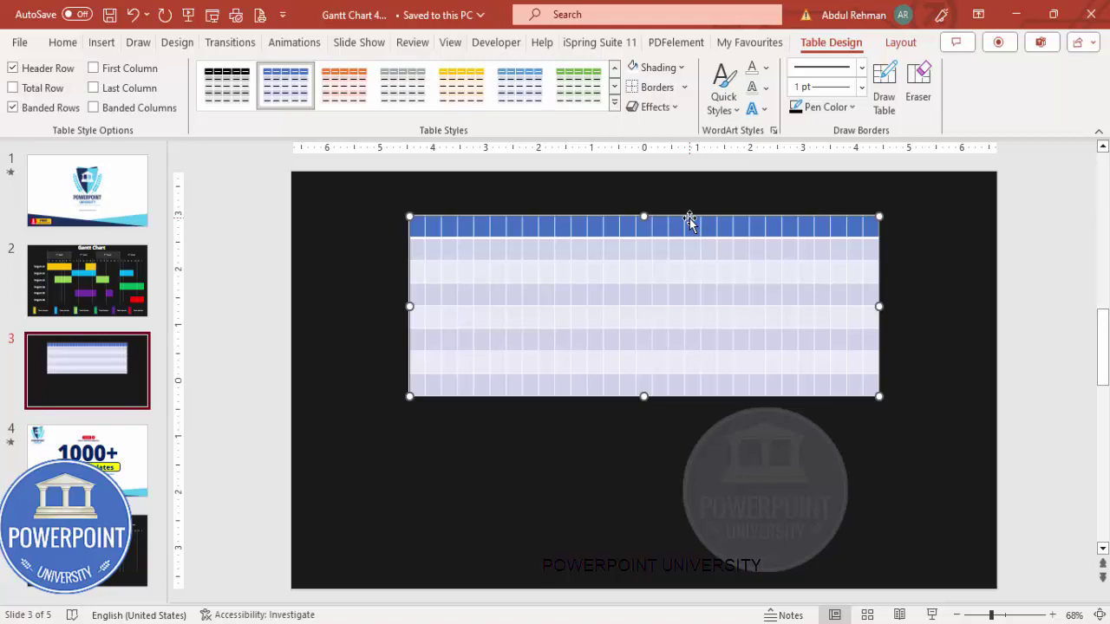
Step: Shift the table left and drag its handles so it spans nearly the full slide
drag(689, 221, 601, 228)
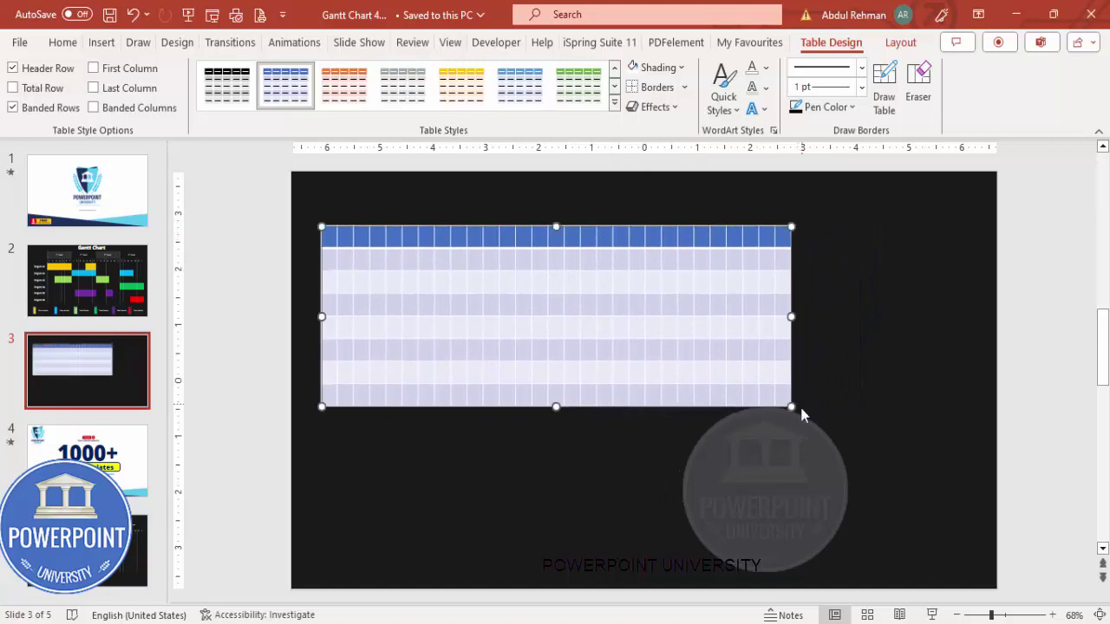
drag(792, 405, 981, 520)
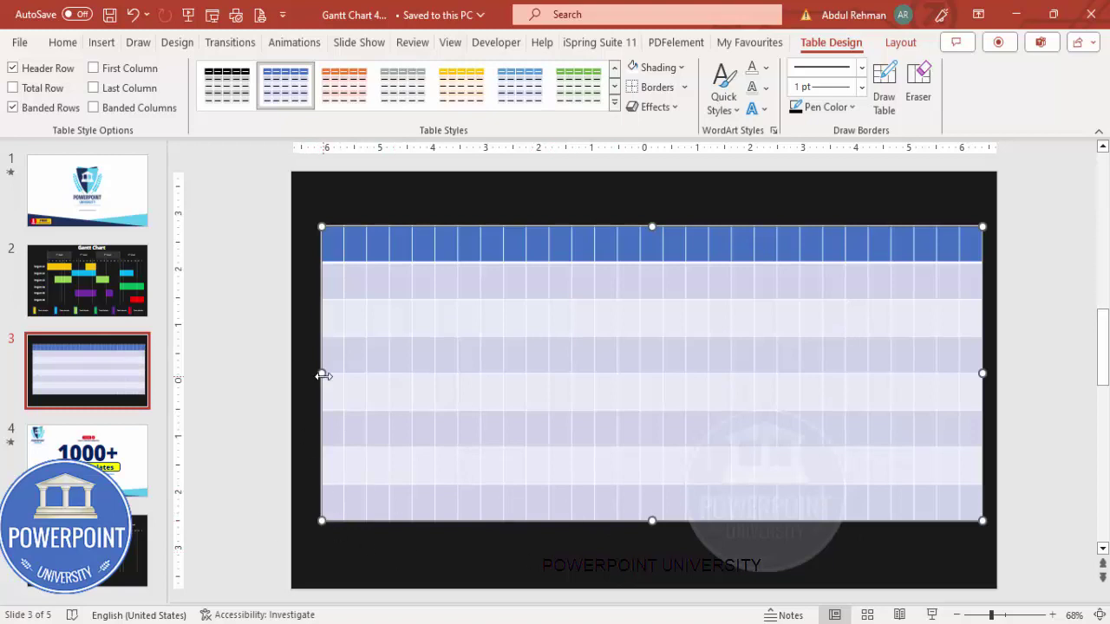
drag(312, 375, 310, 374)
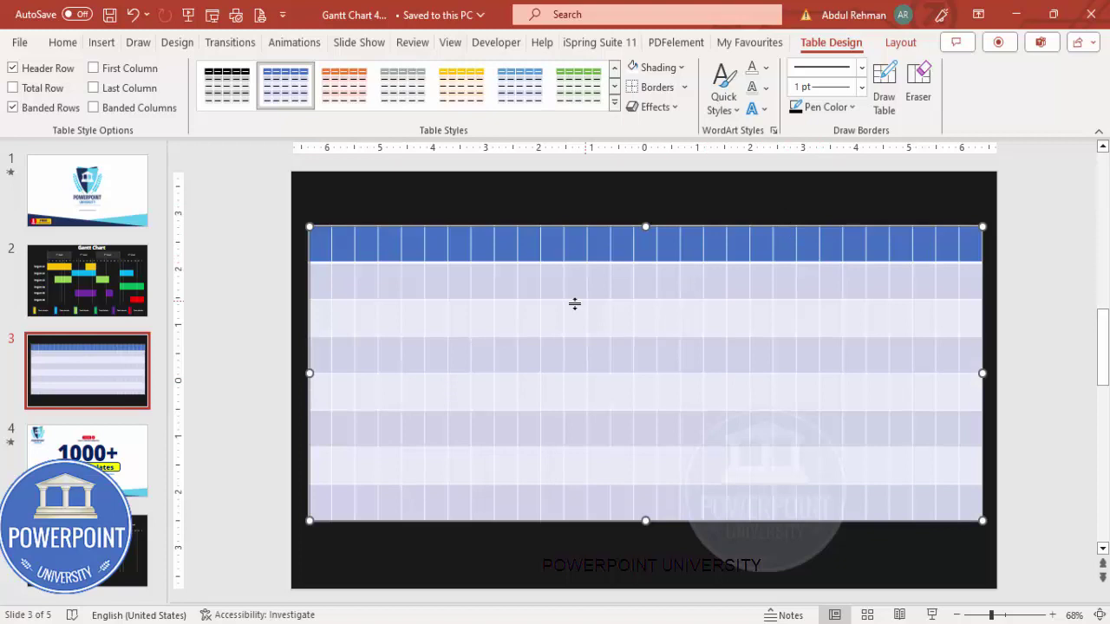
mouse_move(326, 240)
mouse_down()
mouse_move(772, 417)
mouse_move(974, 511)
mouse_up()
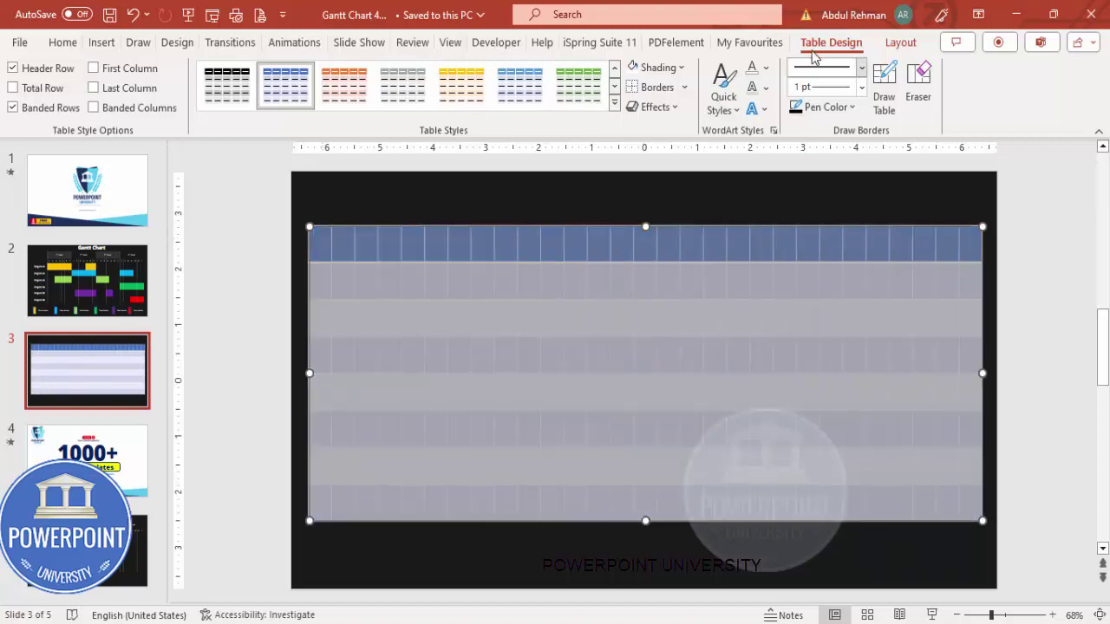
Step: Turn off Banded Rows and Header Row, and apply 1 pt white borders to all cells
click(12, 107)
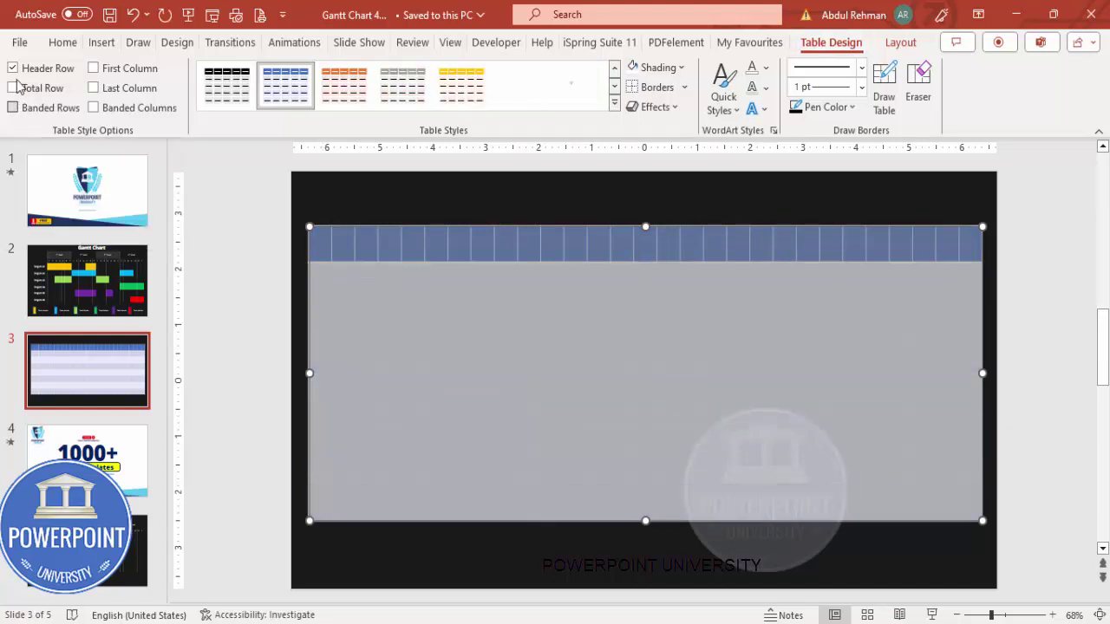
click(12, 68)
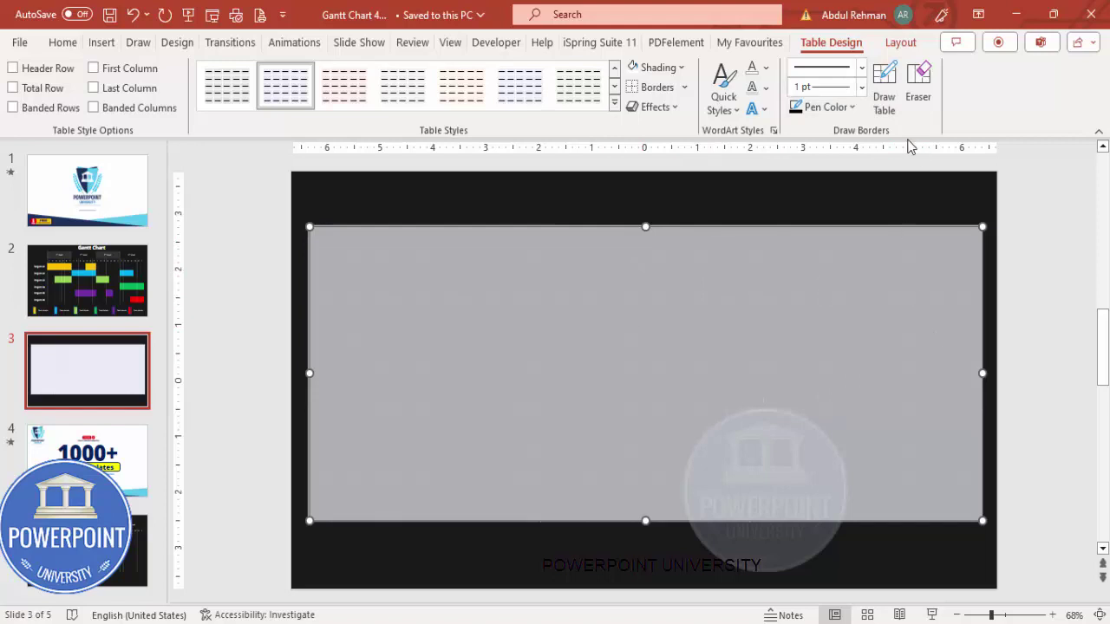
click(861, 88)
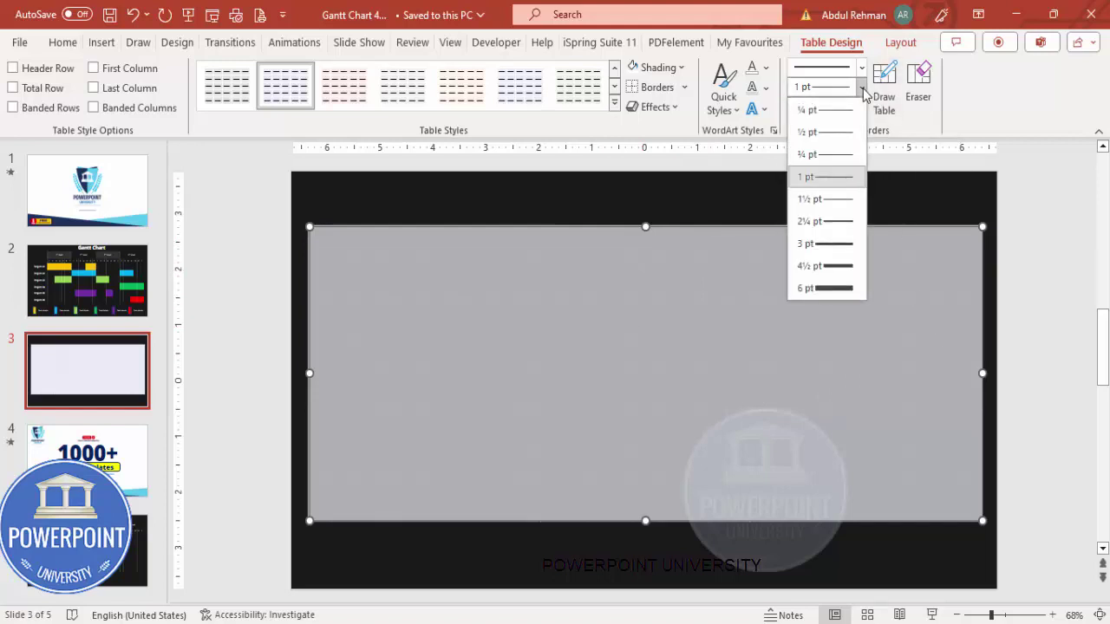
click(862, 88)
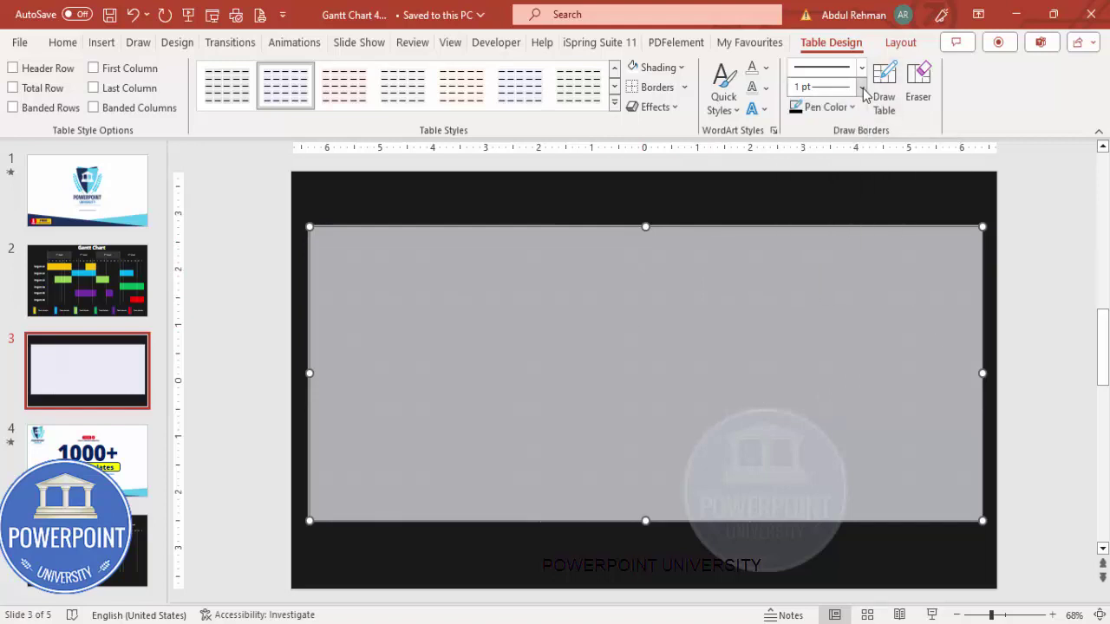
click(851, 109)
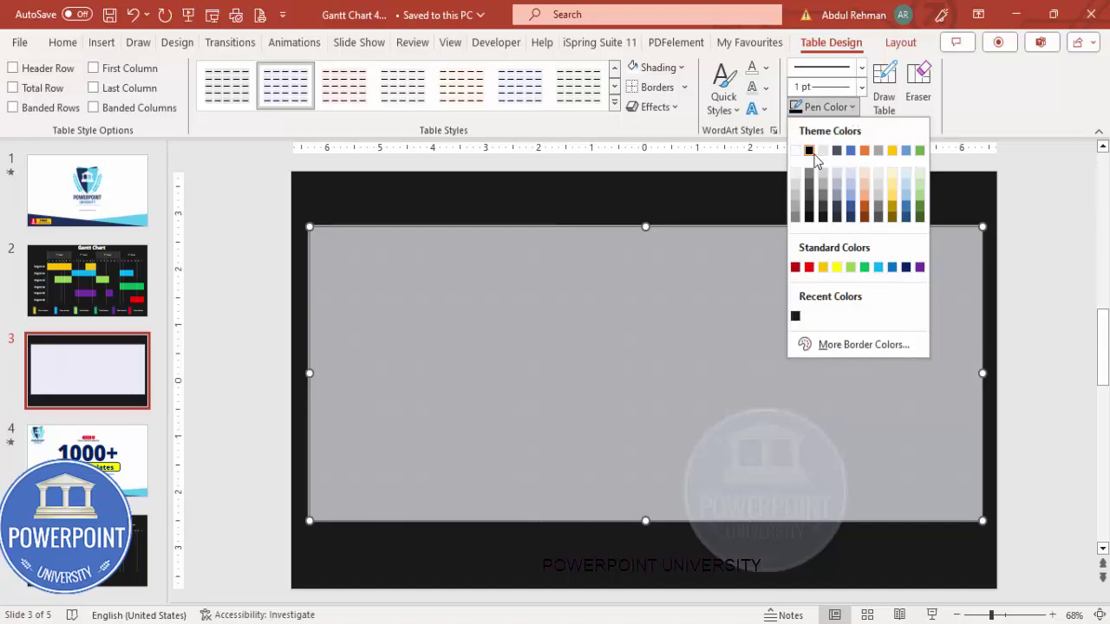
click(796, 153)
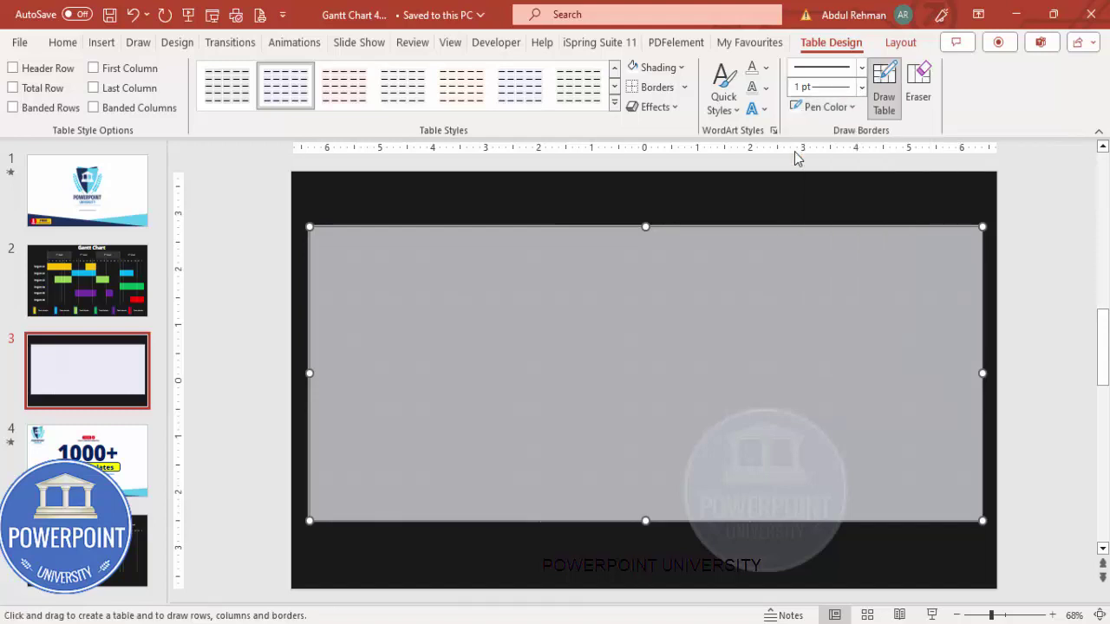
click(684, 87)
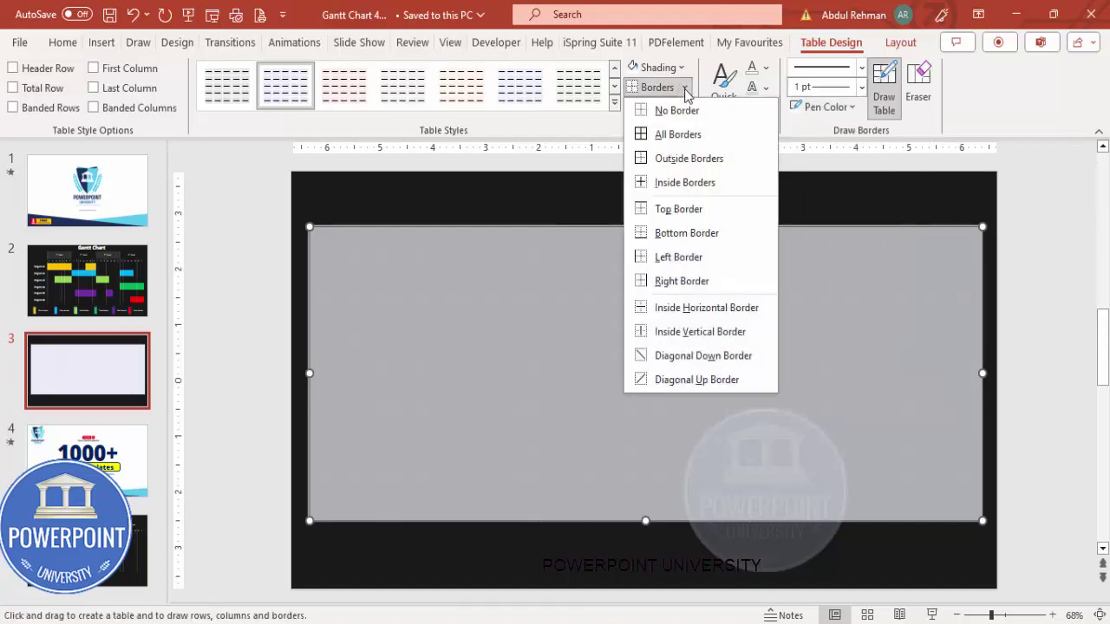
click(665, 136)
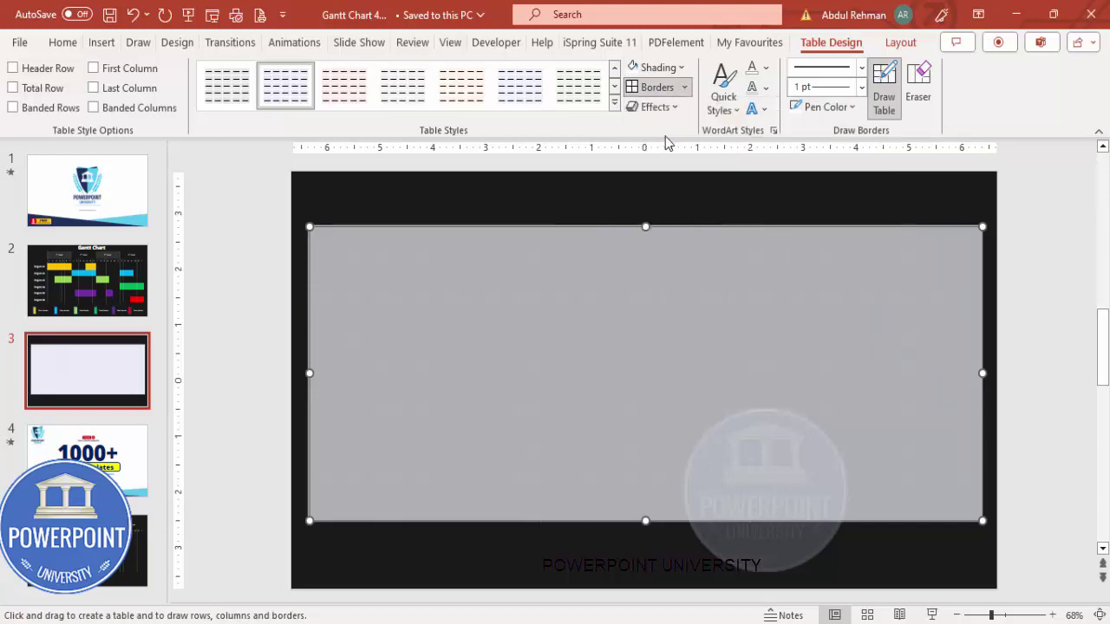
click(658, 185)
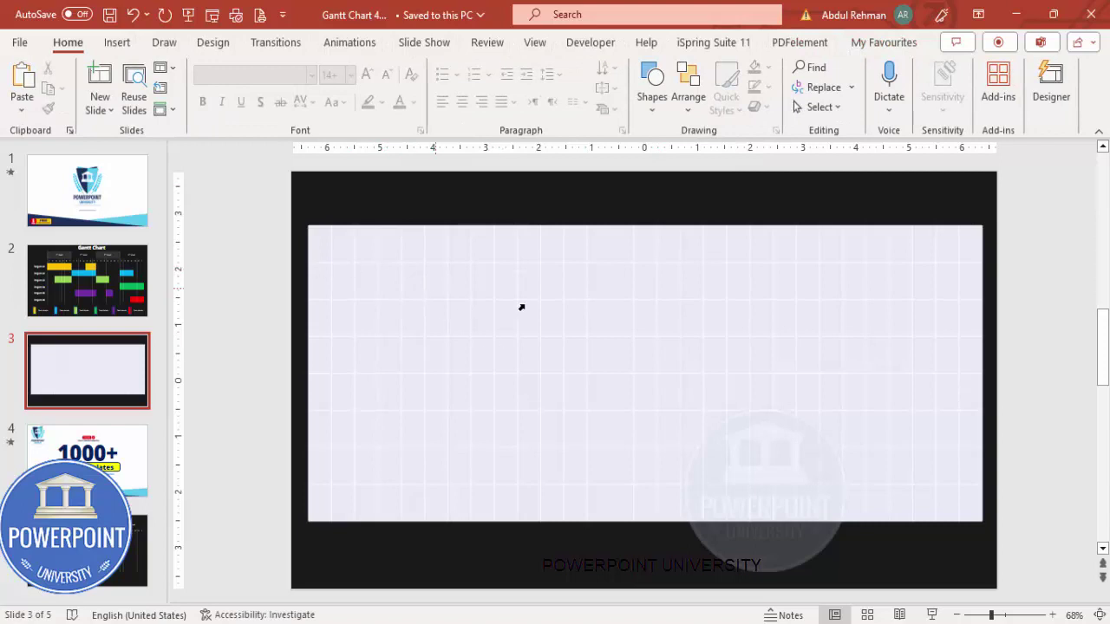
Step: Set the shading of every table cell to No Fill
drag(322, 241, 1011, 513)
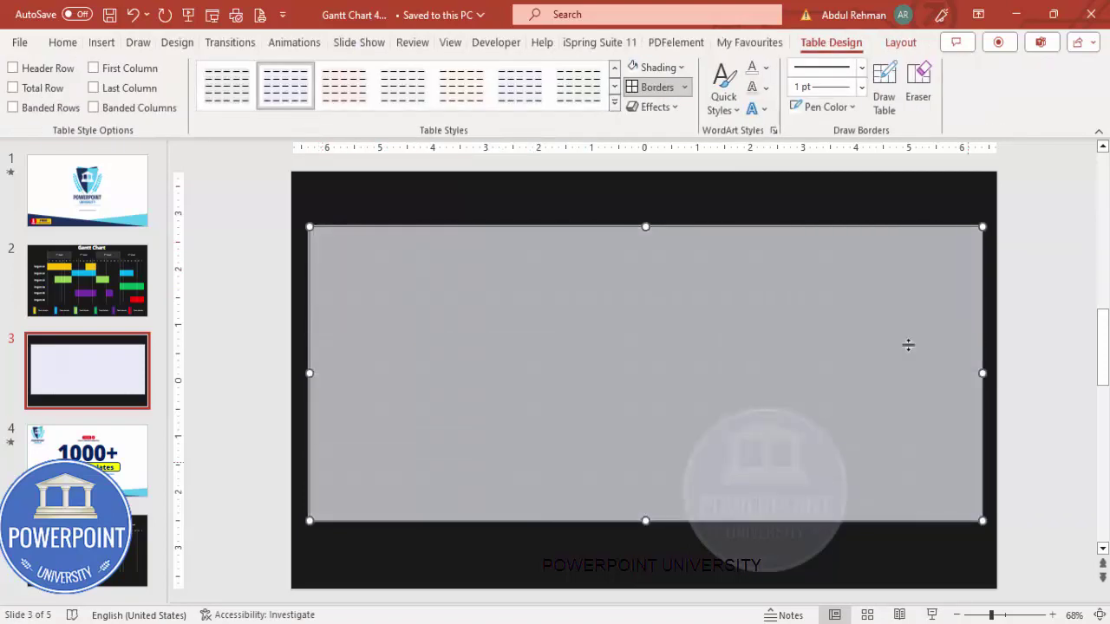
click(680, 68)
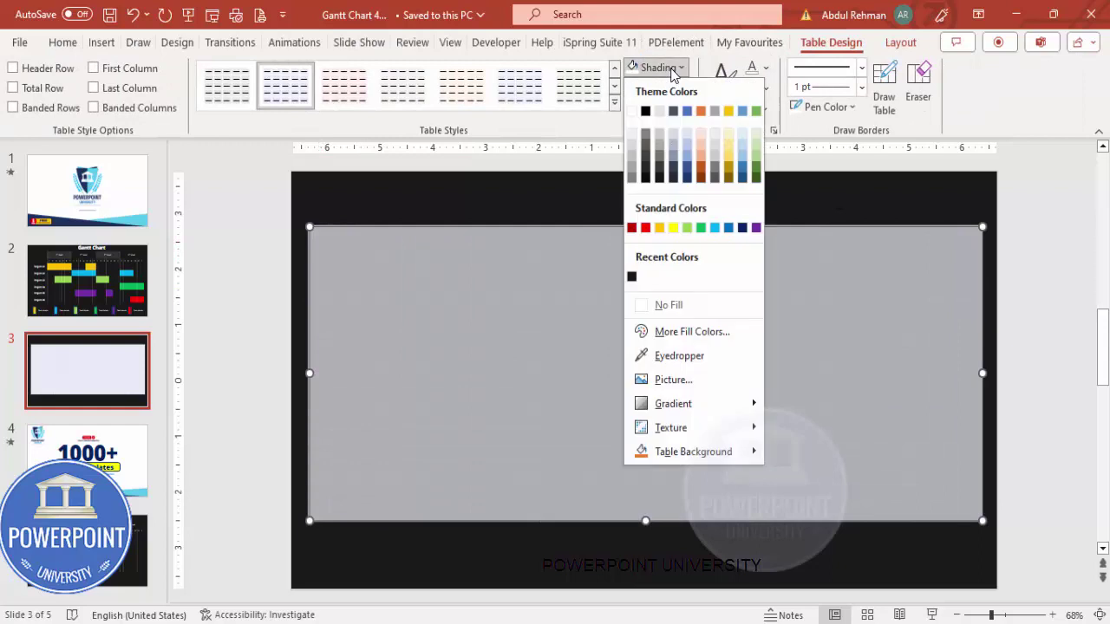
click(684, 306)
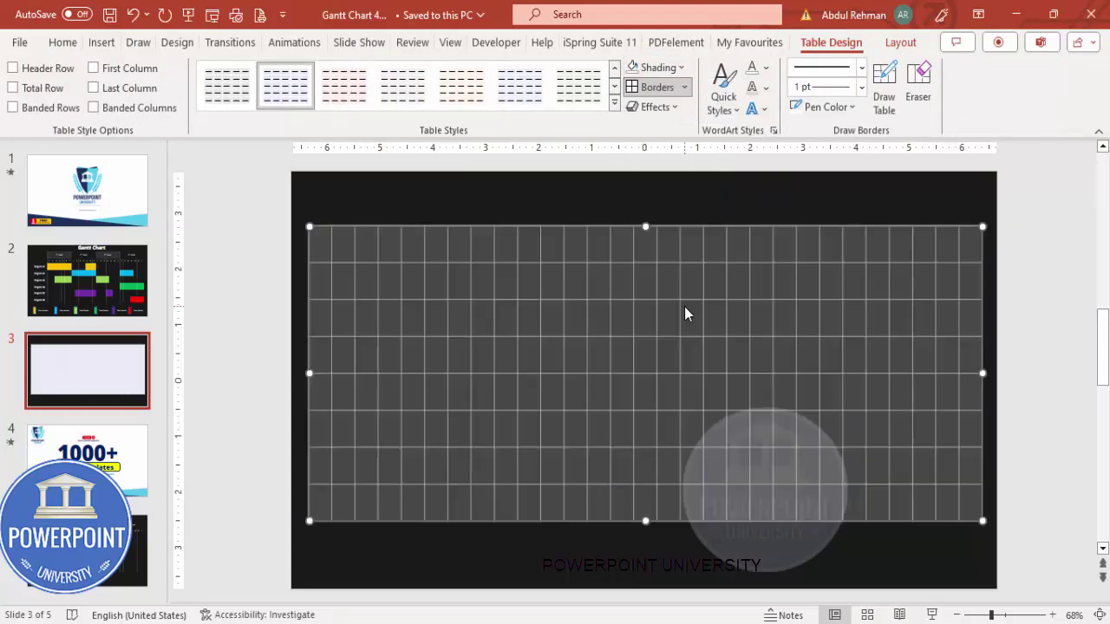
click(590, 214)
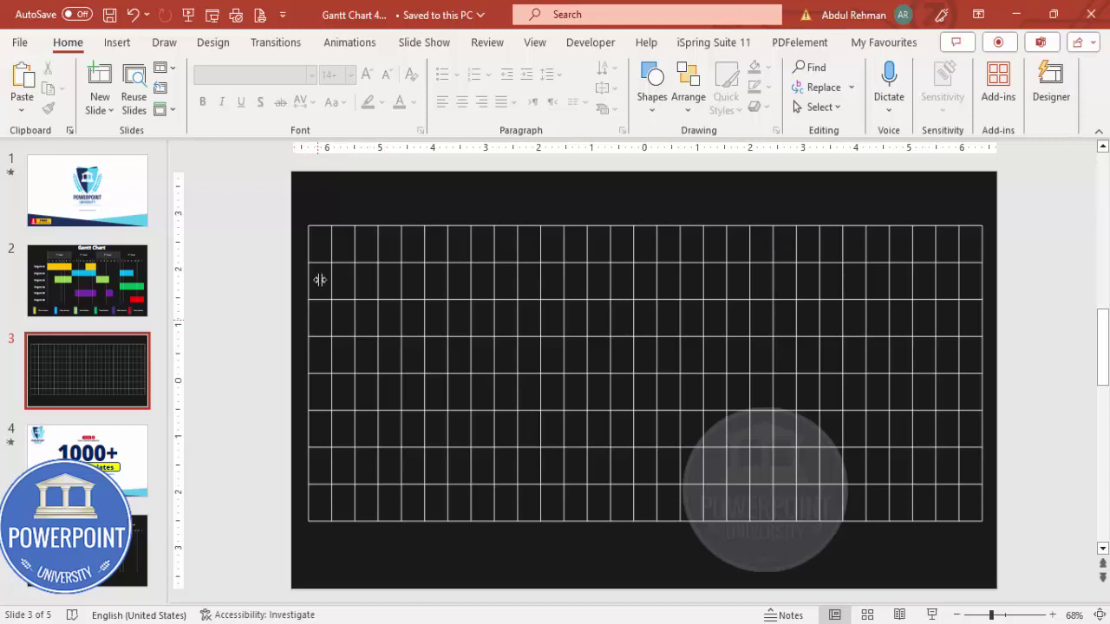
Step: Widen the first column to 2.1" and shrink the table back inside the slide
drag(321, 247, 326, 509)
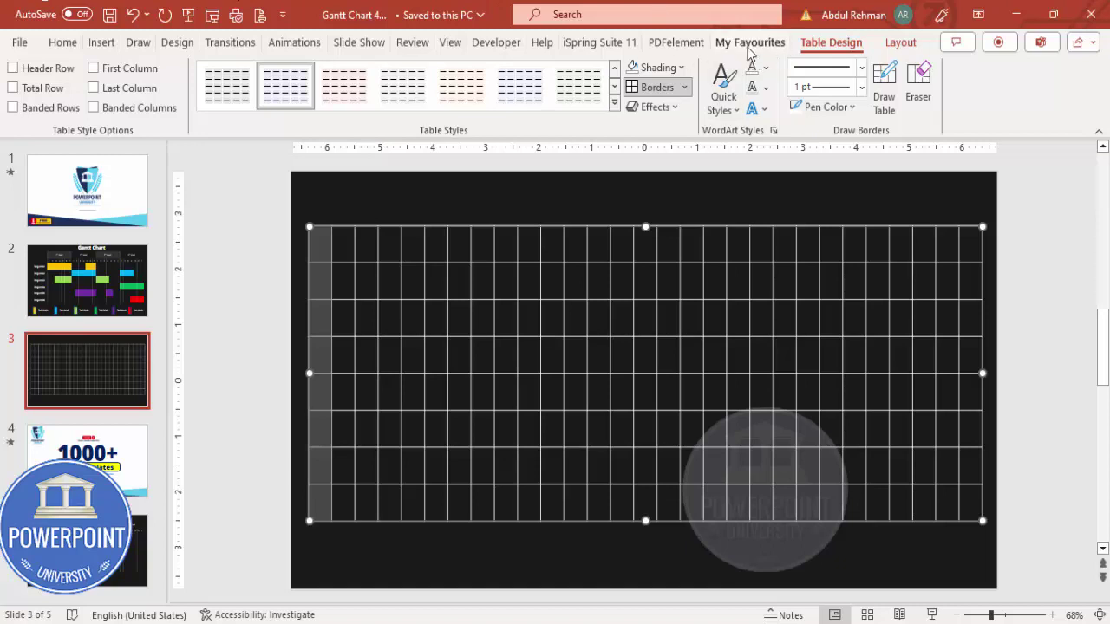
click(900, 42)
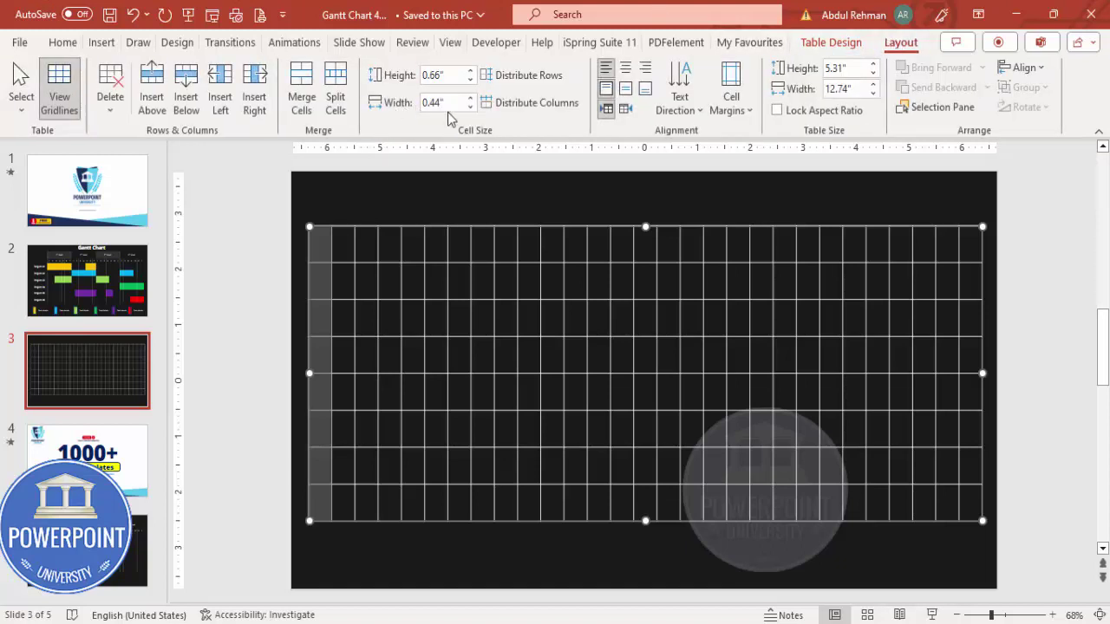
click(471, 99)
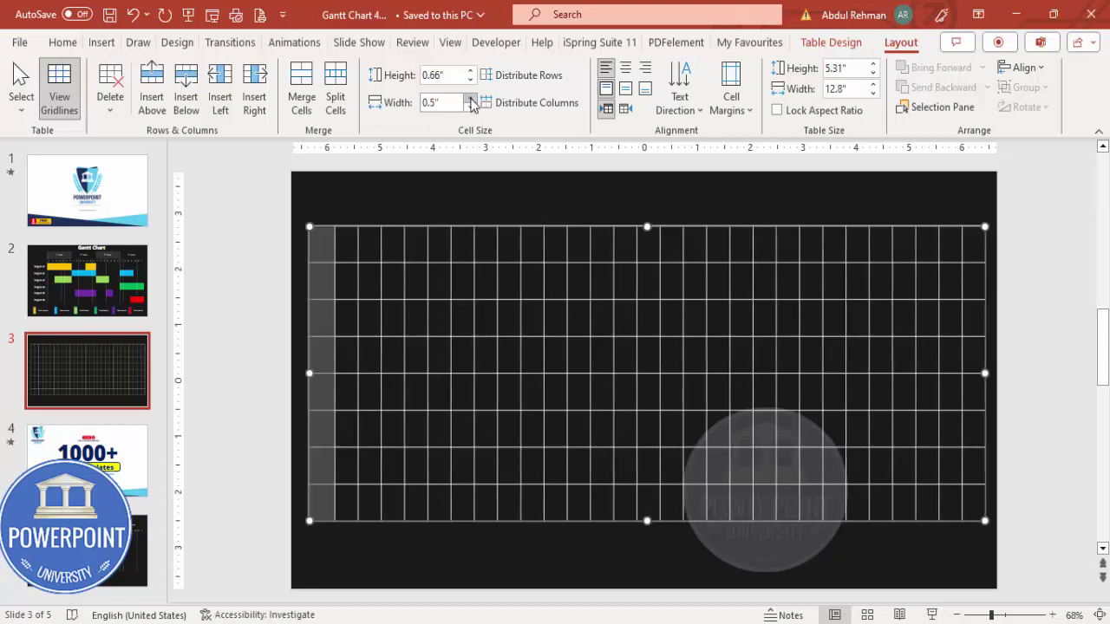
click(471, 99)
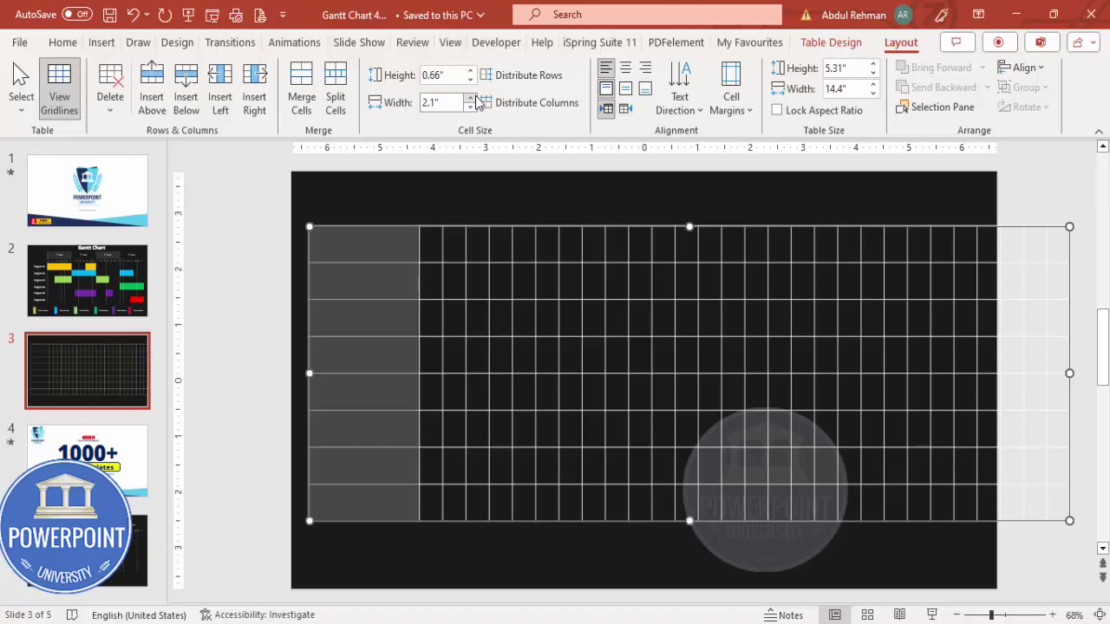
drag(1069, 372, 988, 375)
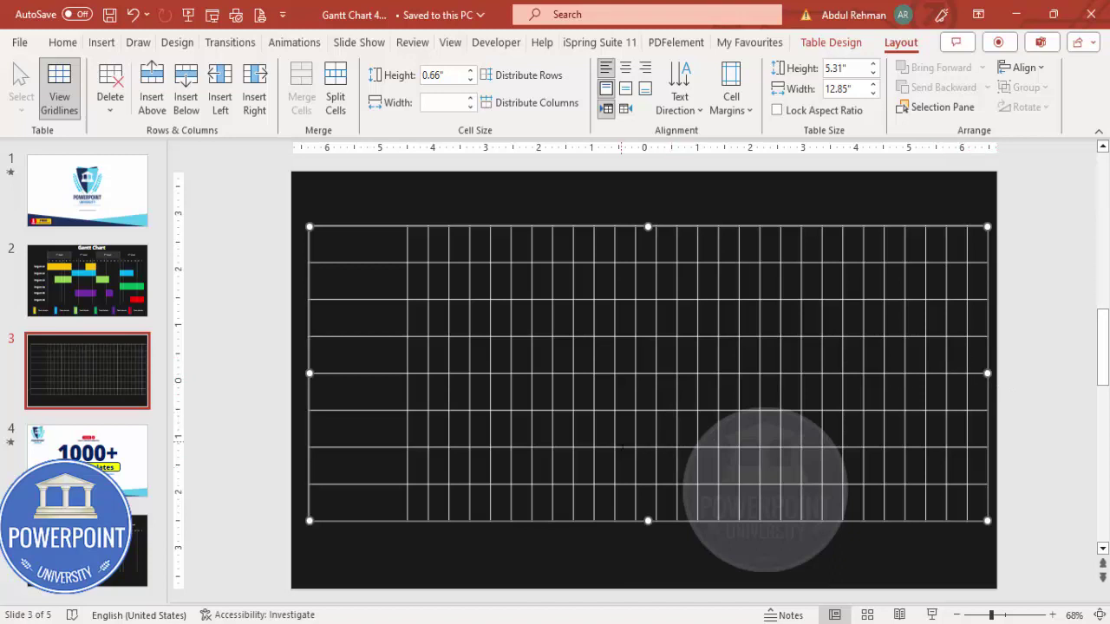
click(430, 222)
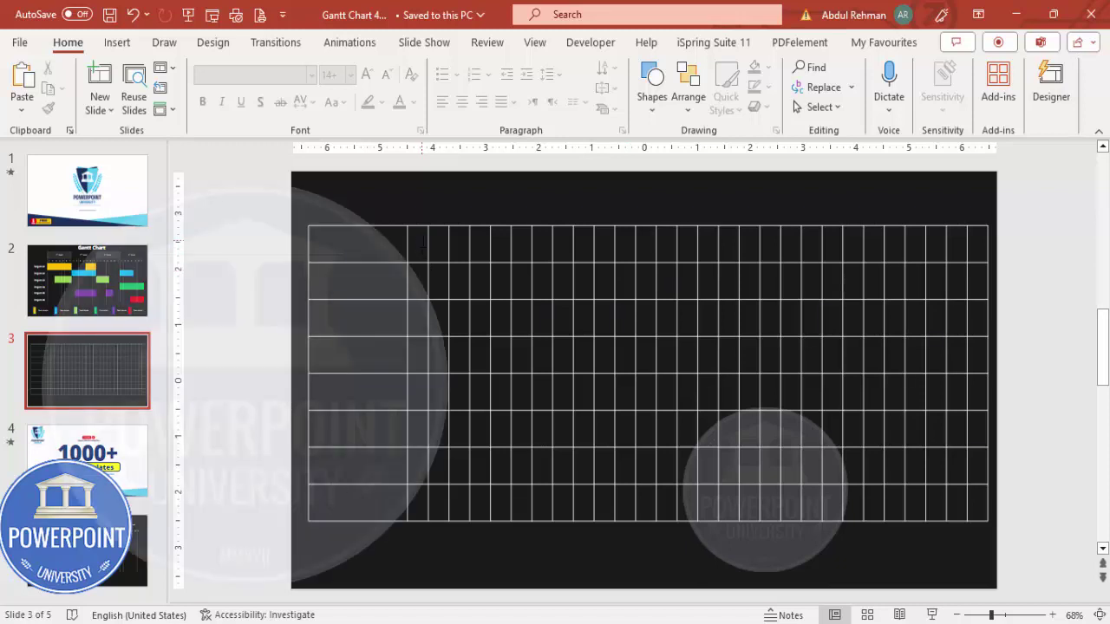
Step: Merge the top-row cells beside the label column into four week header blocks
drag(422, 246, 431, 245)
drag(431, 244, 542, 245)
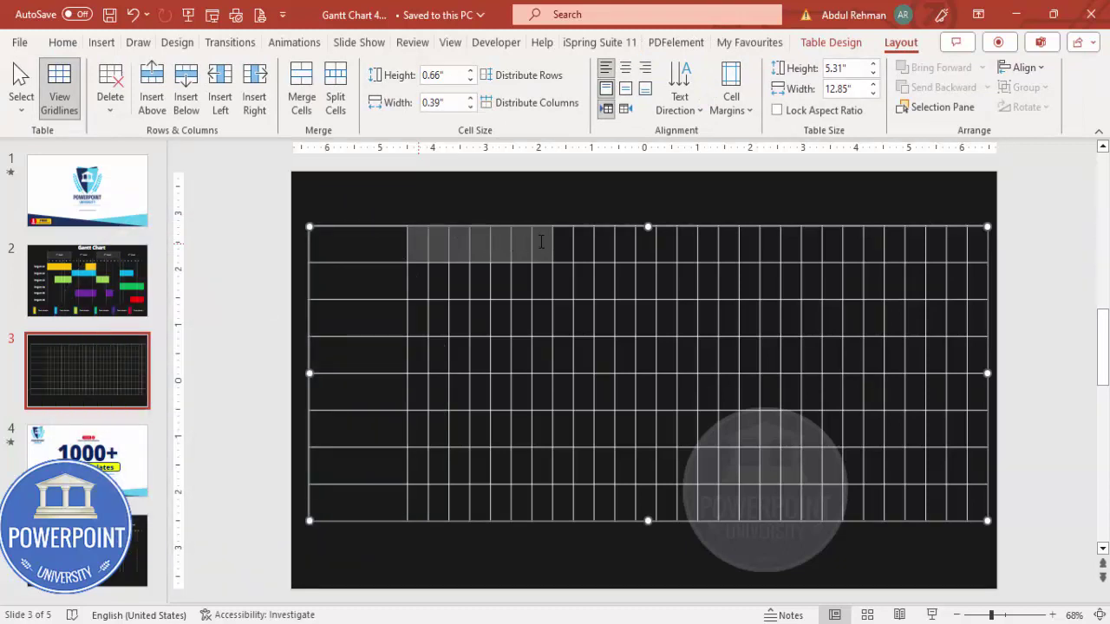
click(302, 102)
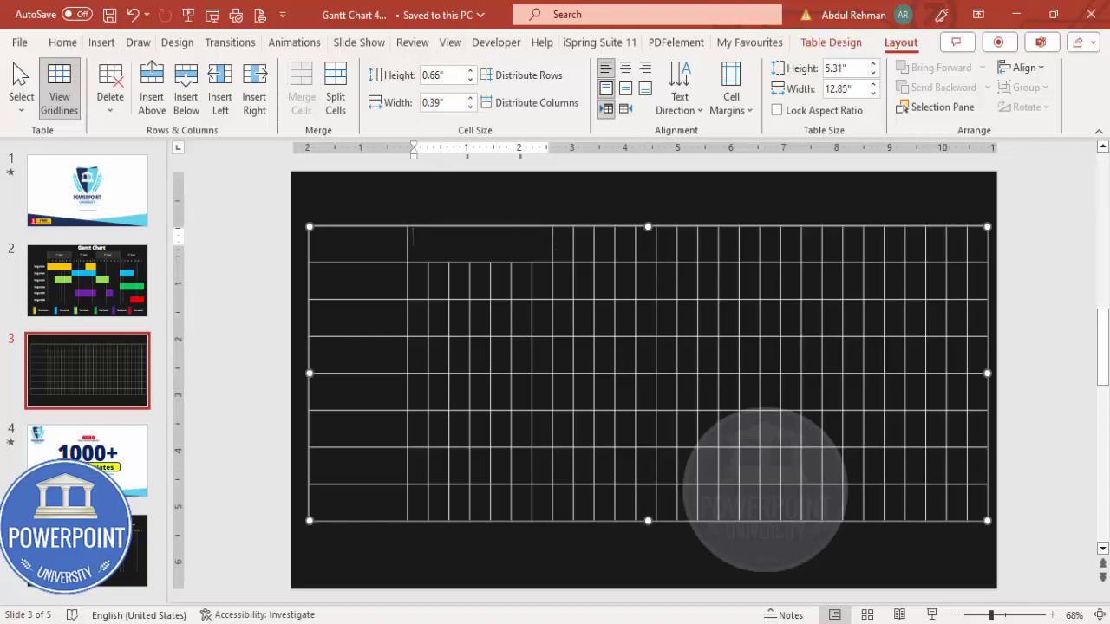
drag(564, 244, 685, 244)
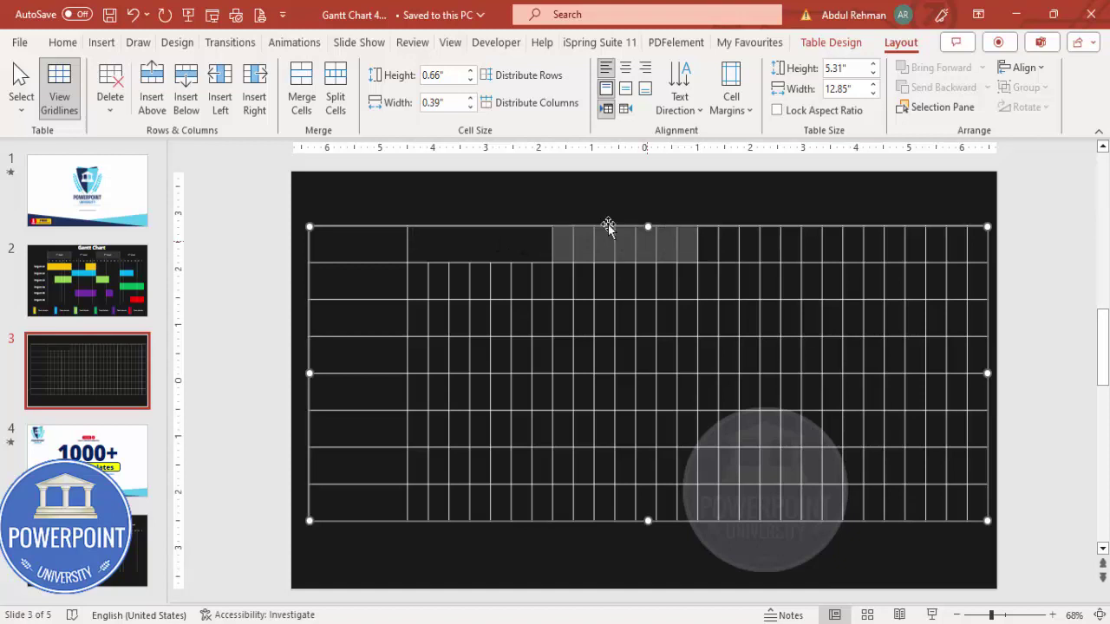
click(307, 78)
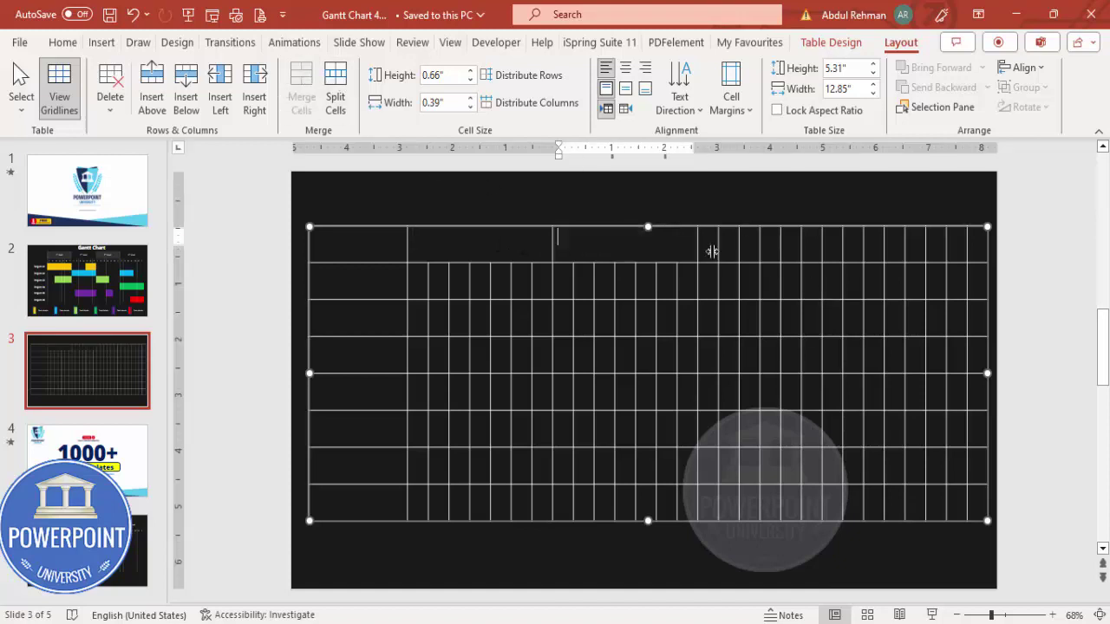
drag(716, 245, 980, 243)
click(301, 80)
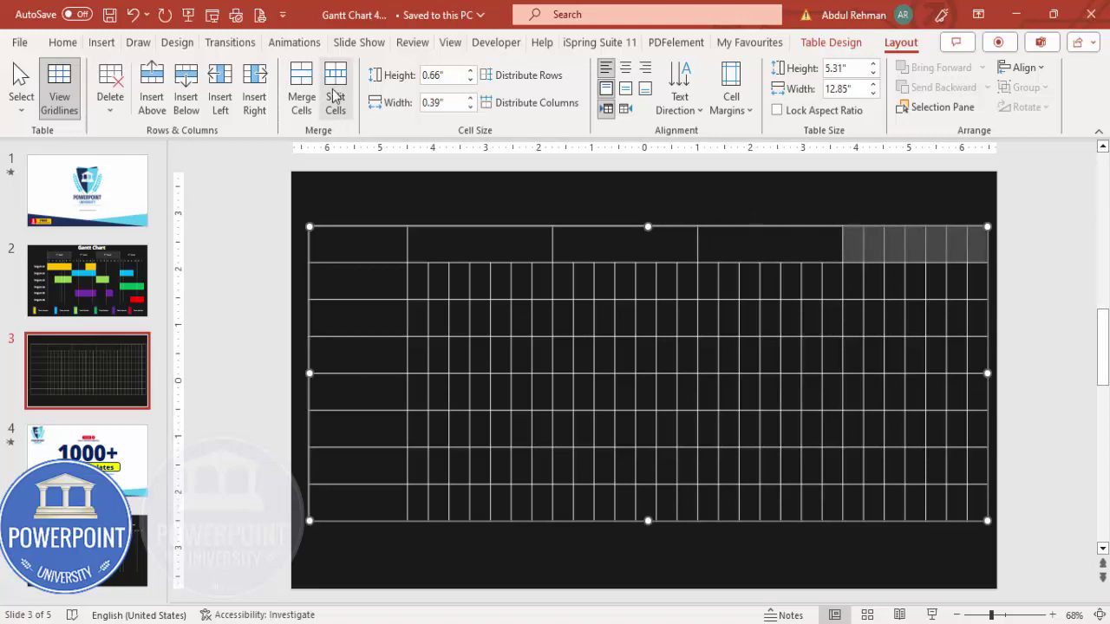
click(301, 77)
click(491, 198)
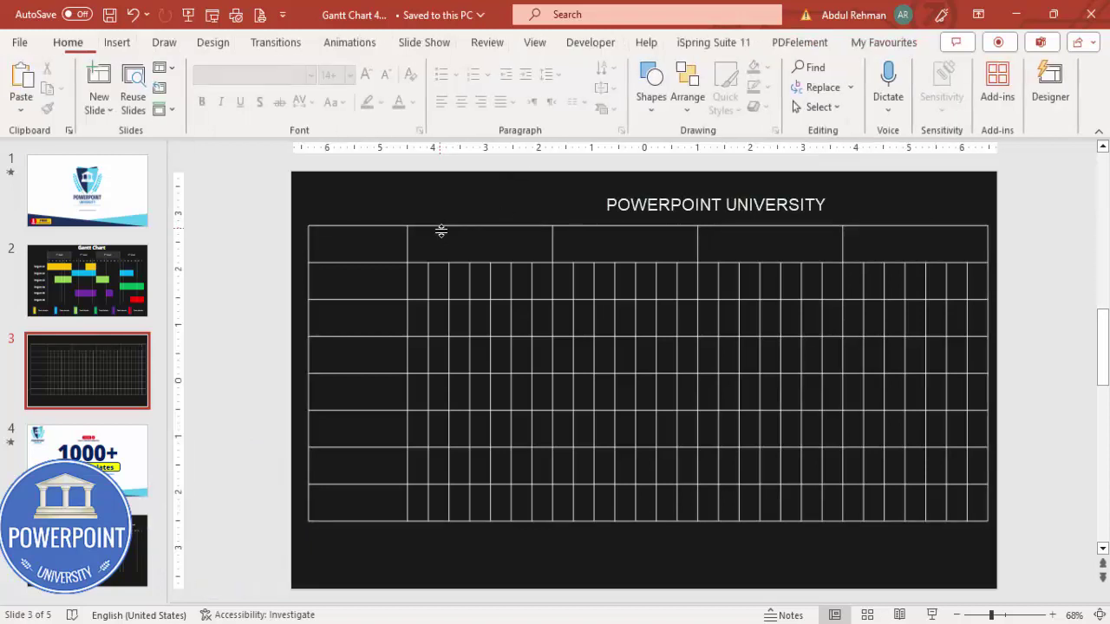
drag(411, 235, 922, 255)
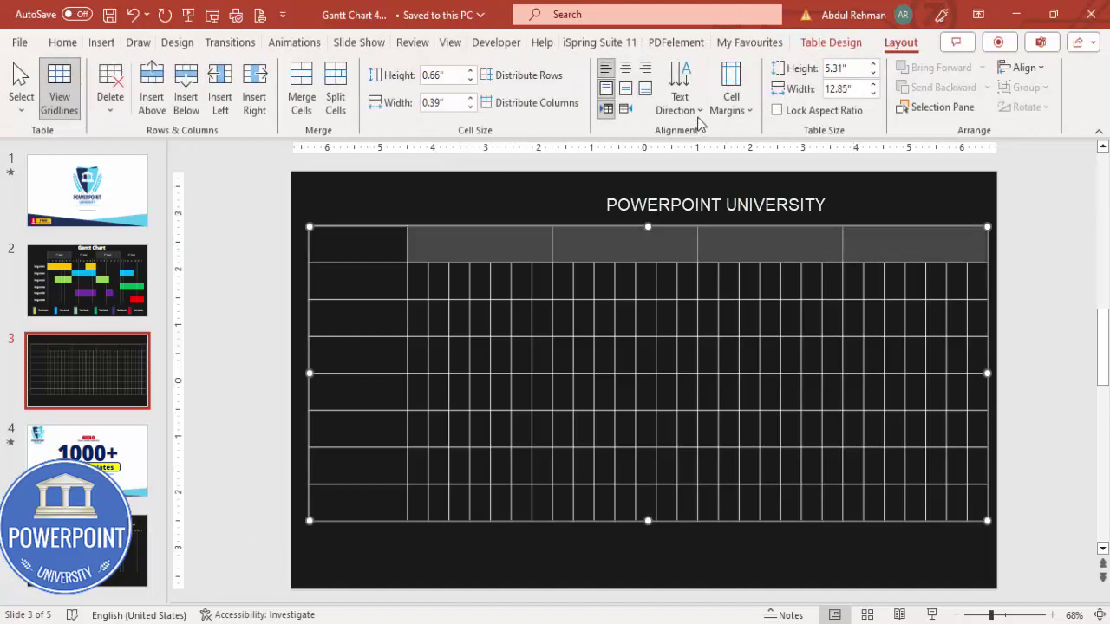
Step: Format the header cells as vertically centred, white, 14 pt Open Sans
click(626, 90)
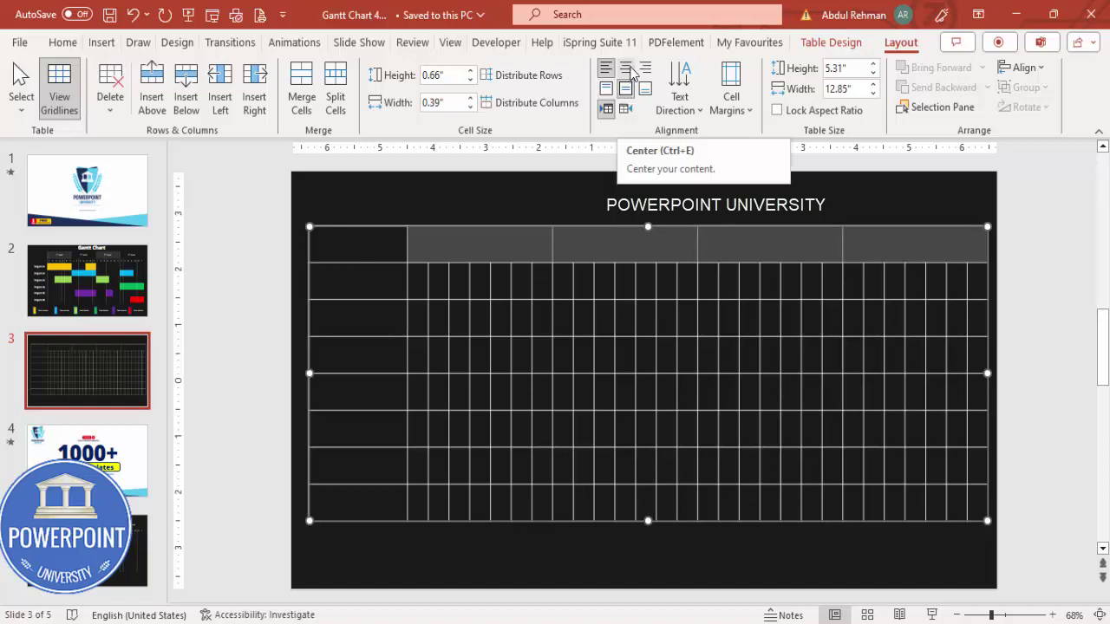
click(62, 42)
click(413, 102)
click(398, 148)
click(295, 78)
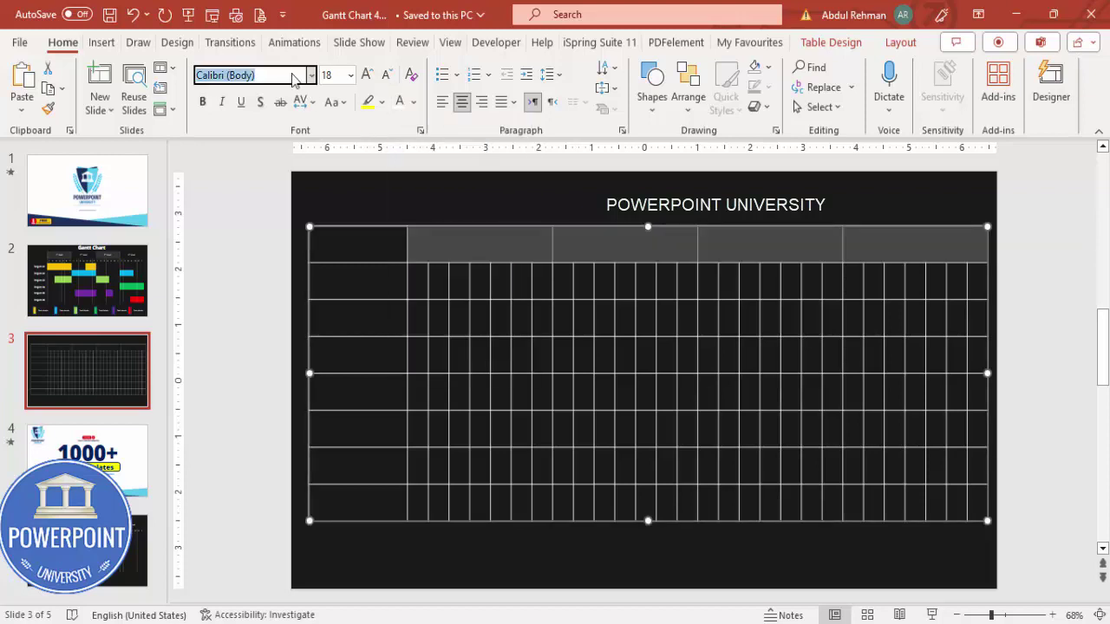
text(Open Sans)
key(Return)
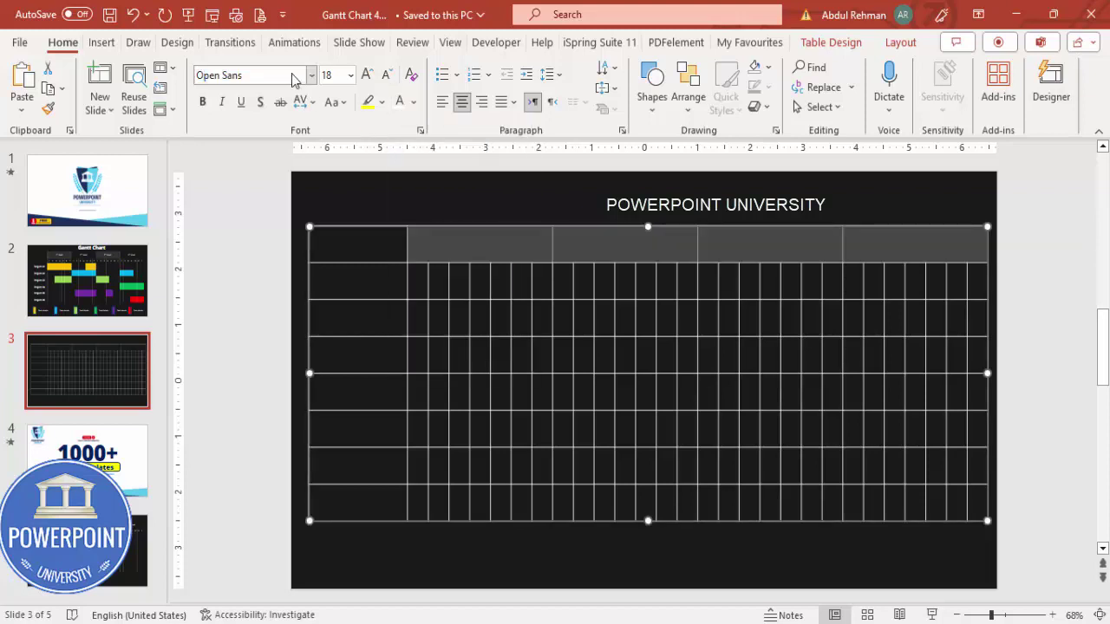
click(387, 80)
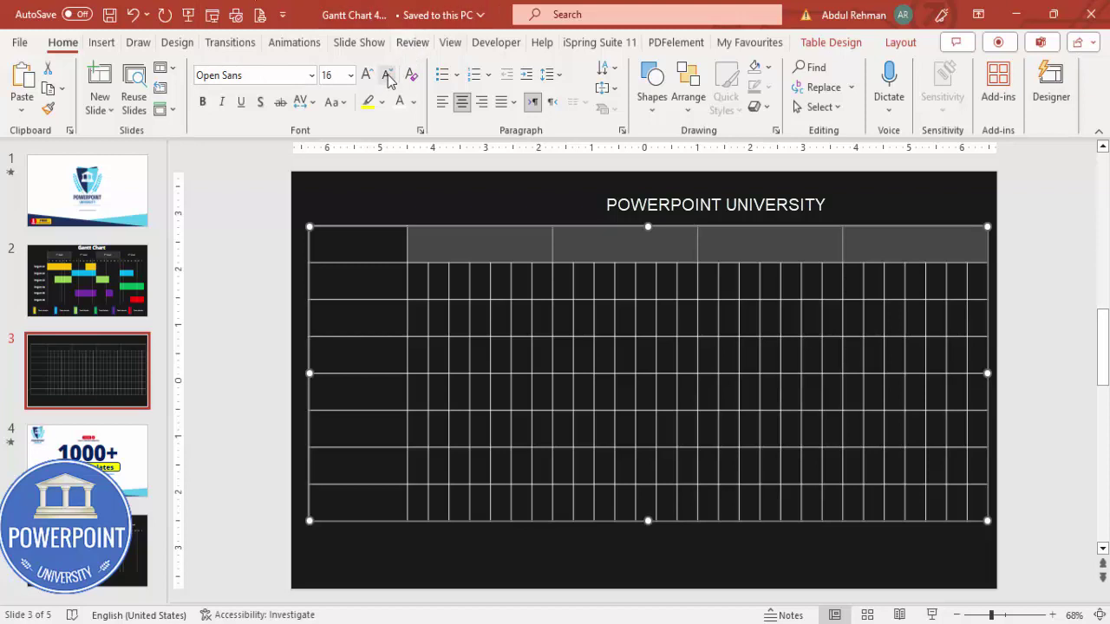
click(389, 78)
Step: Type '1st Week', '2nd Week', '3rd Week' and '4th Week' into the four header cells
click(490, 241)
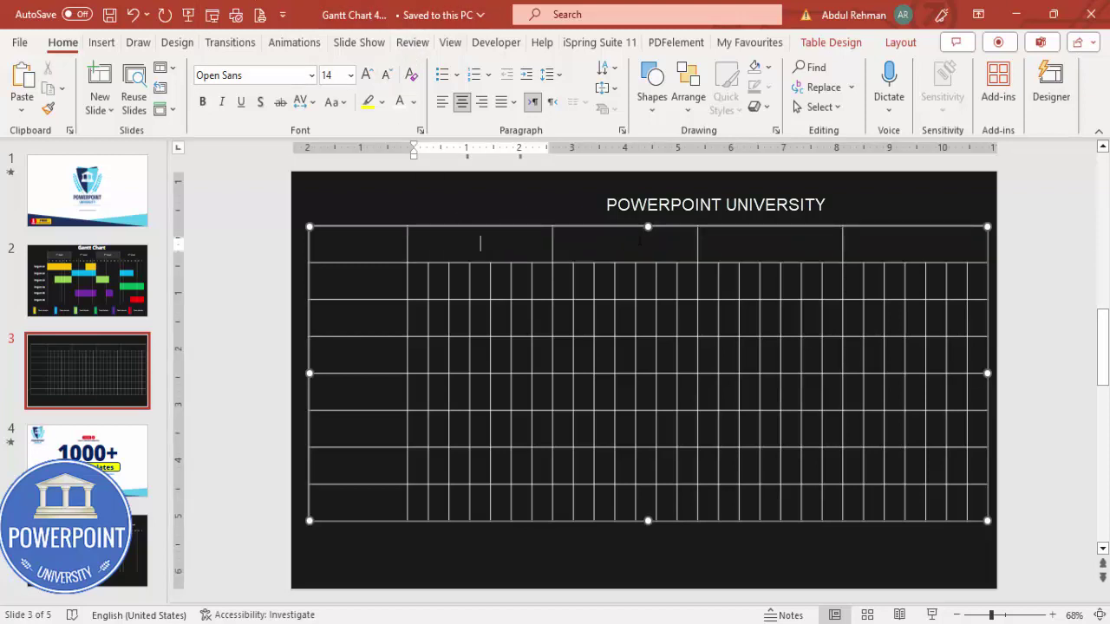
text(1st Week)
click(635, 244)
text(2nd Week)
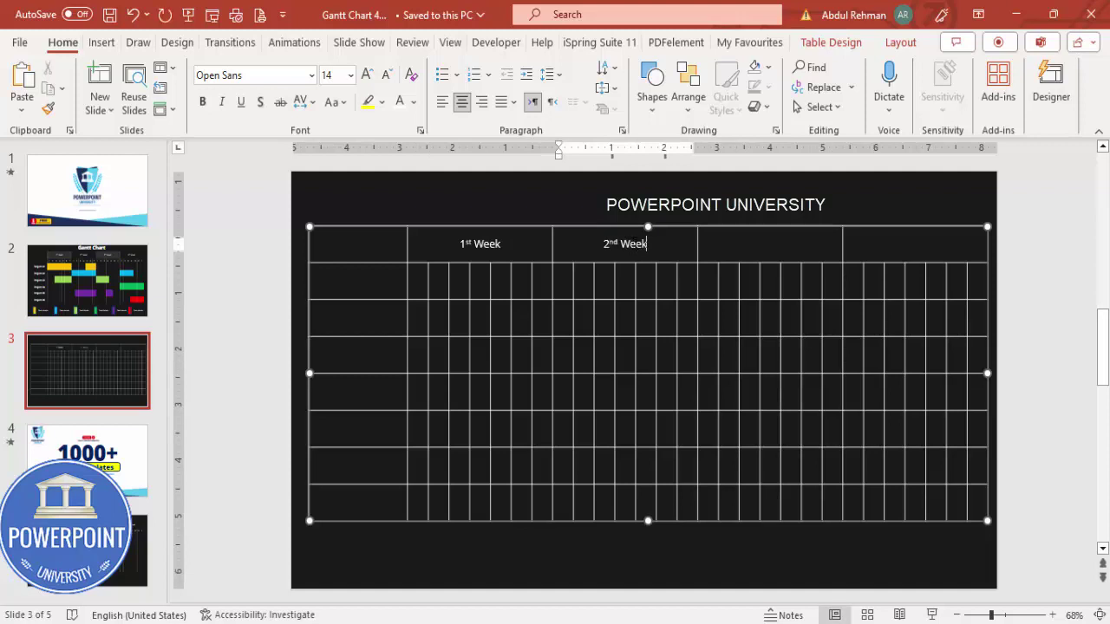
click(765, 245)
text(3rd Week)
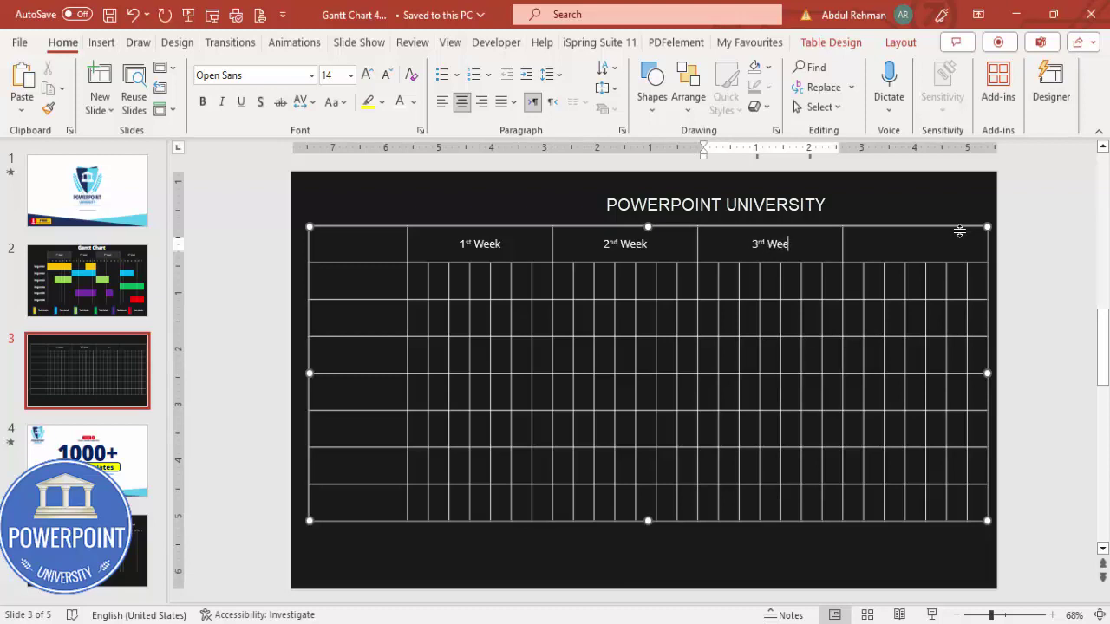
click(915, 245)
text(4th Week)
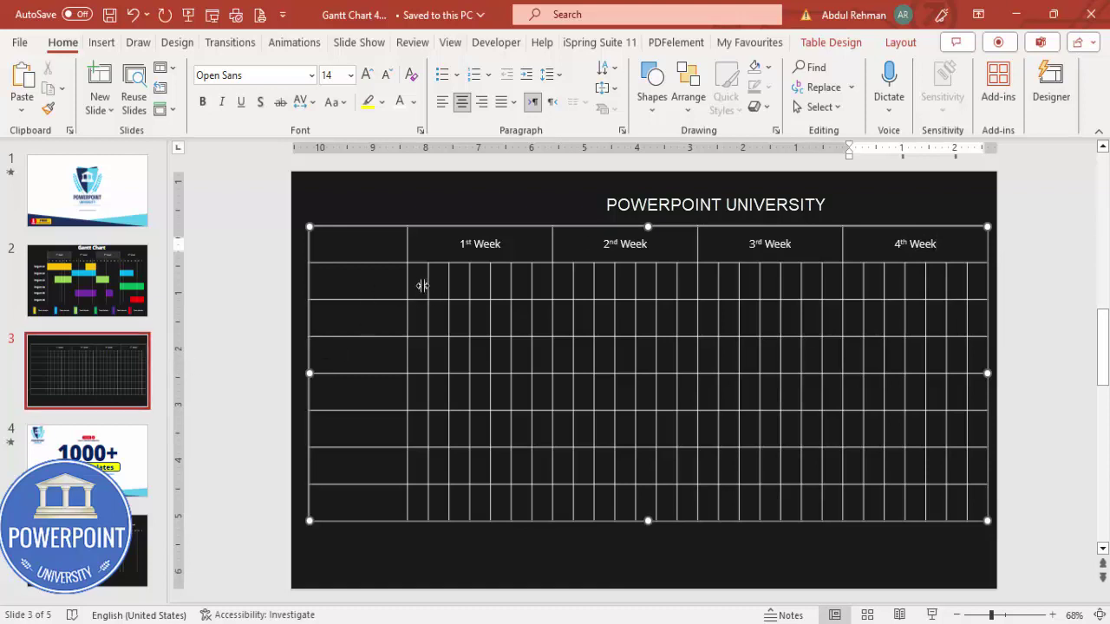
drag(420, 281, 979, 278)
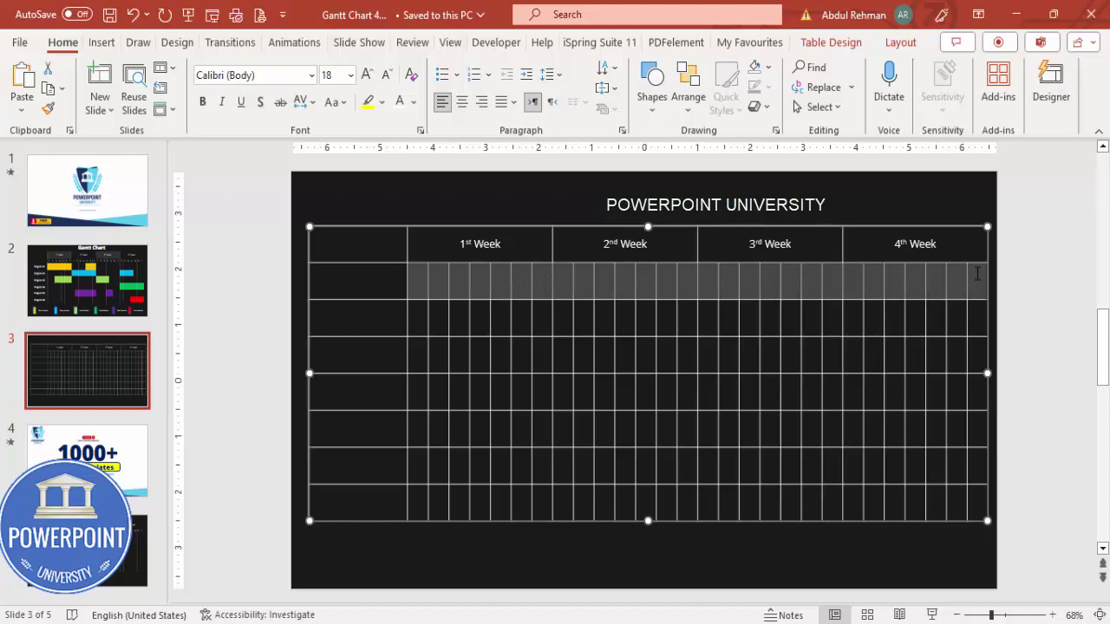
Step: Set the day-number row height to 0.5" and the week header row height to 0.8"
drag(333, 282, 1011, 278)
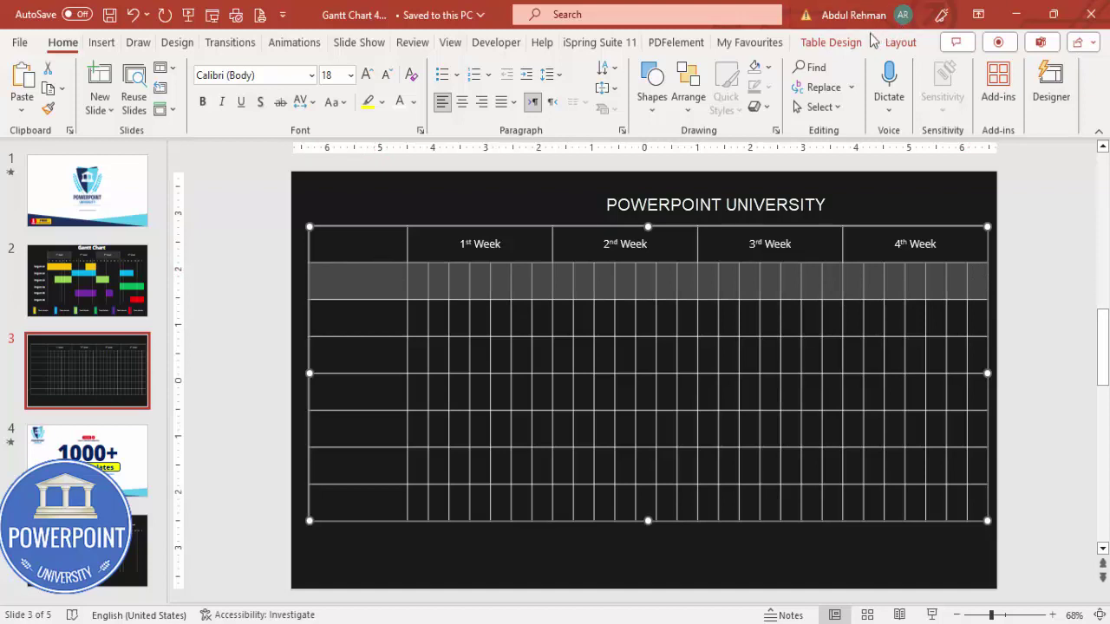
click(897, 43)
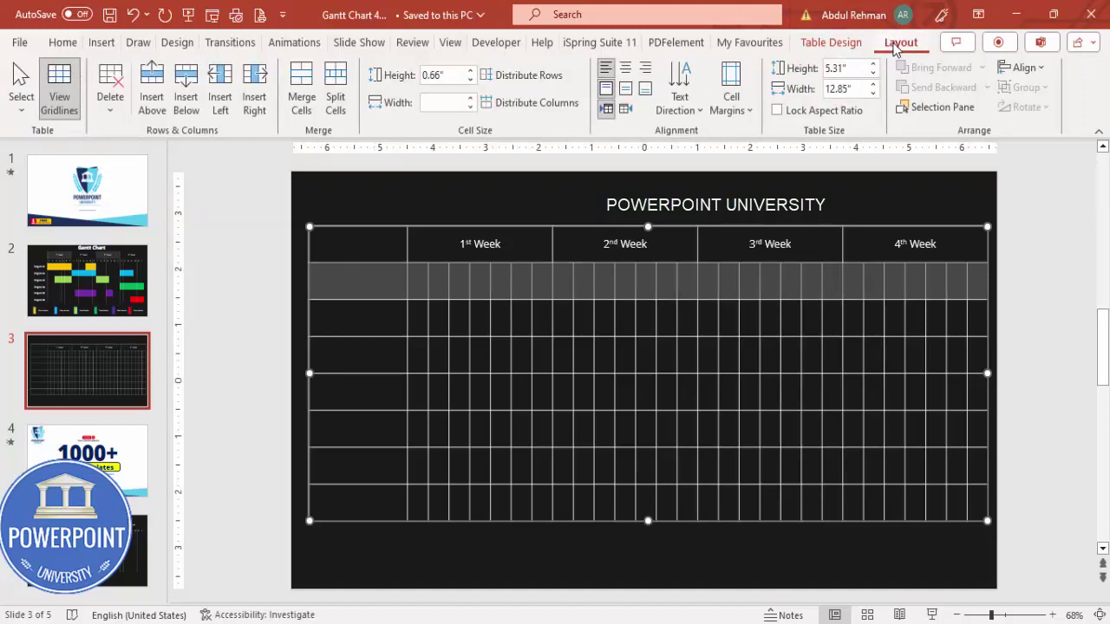
click(470, 80)
click(470, 80)
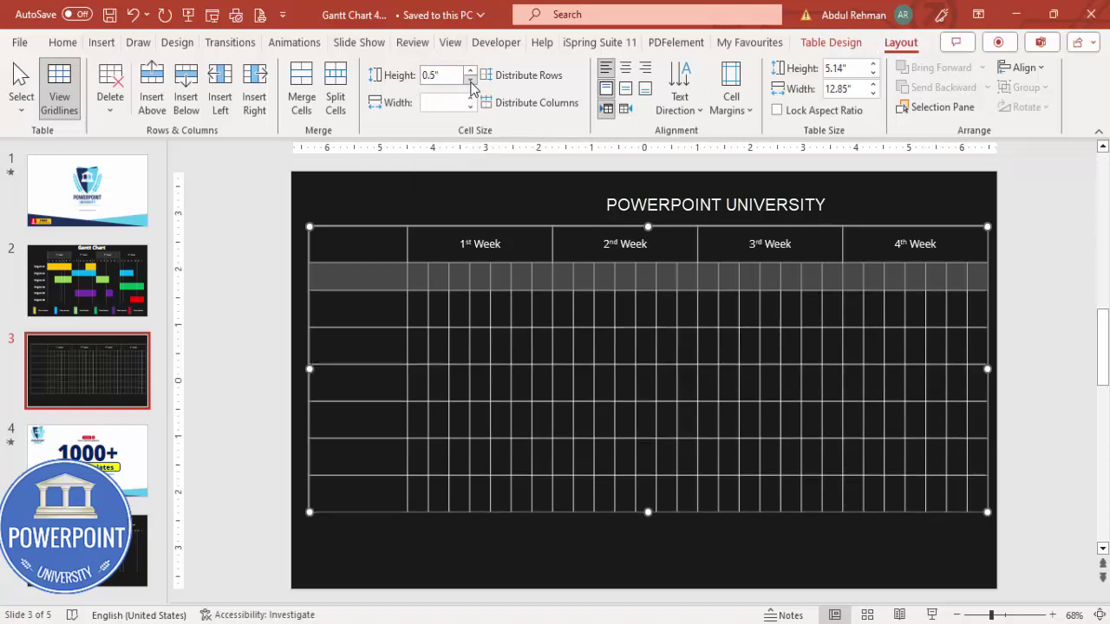
drag(377, 238, 904, 246)
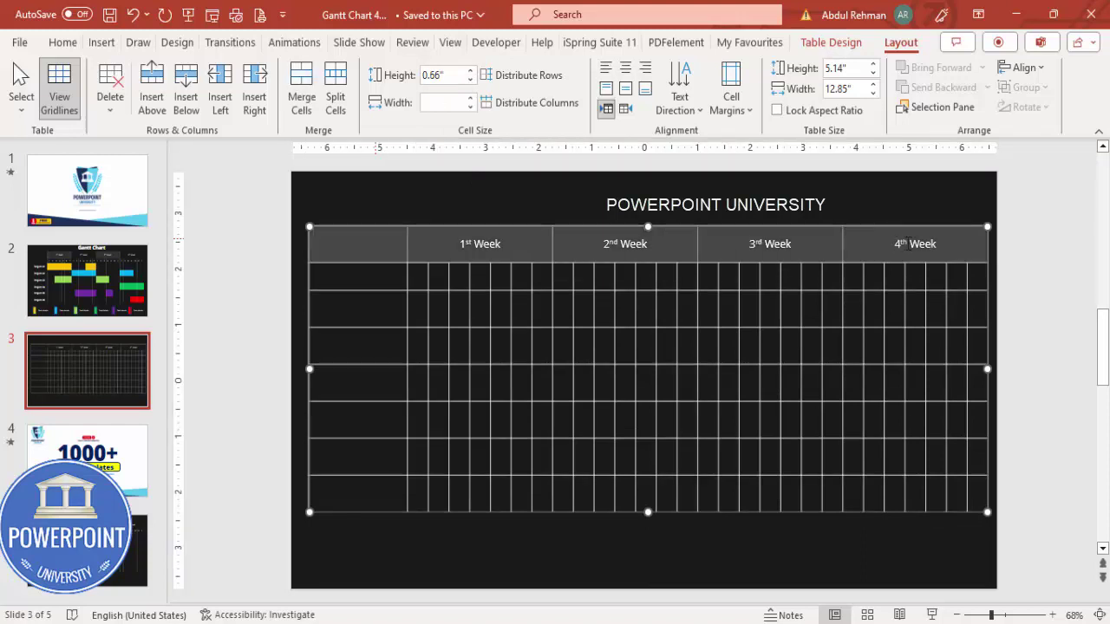
click(471, 70)
click(471, 70)
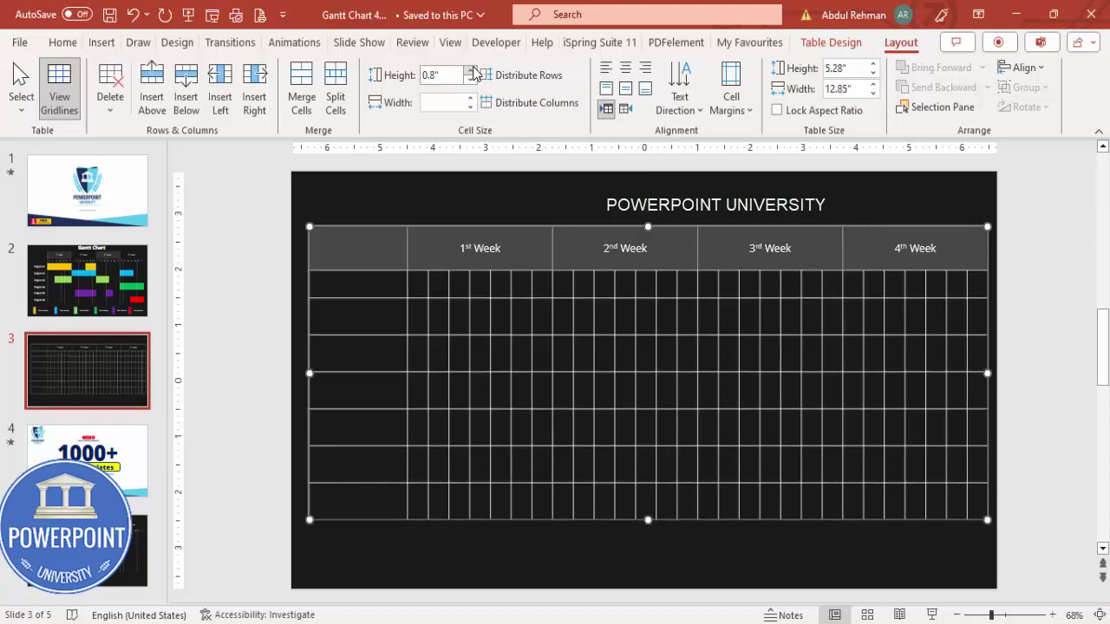
click(555, 181)
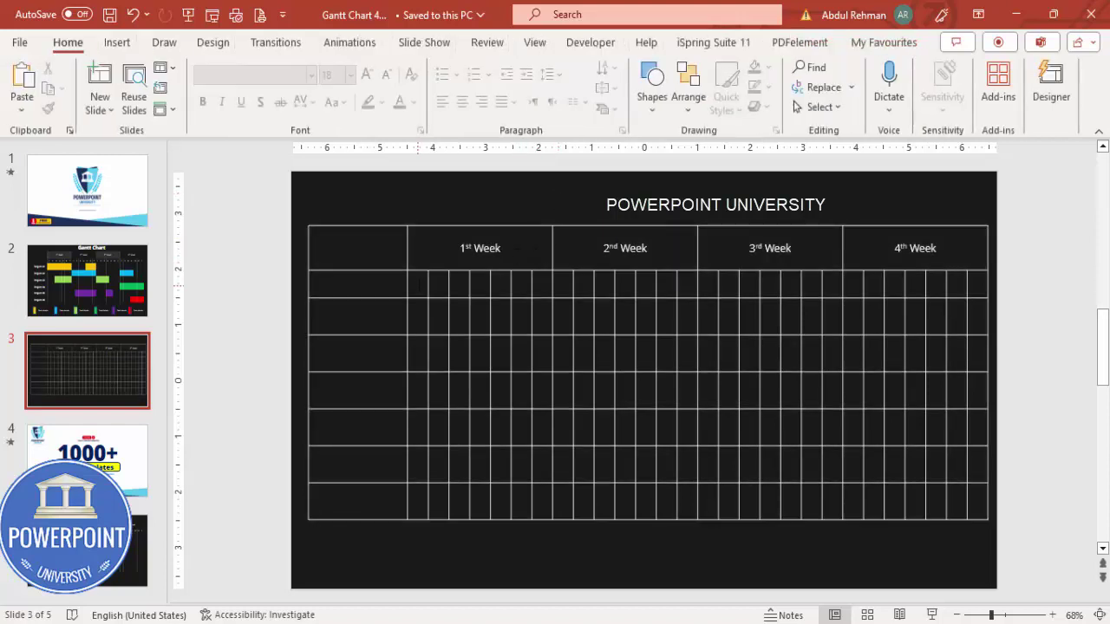
click(417, 284)
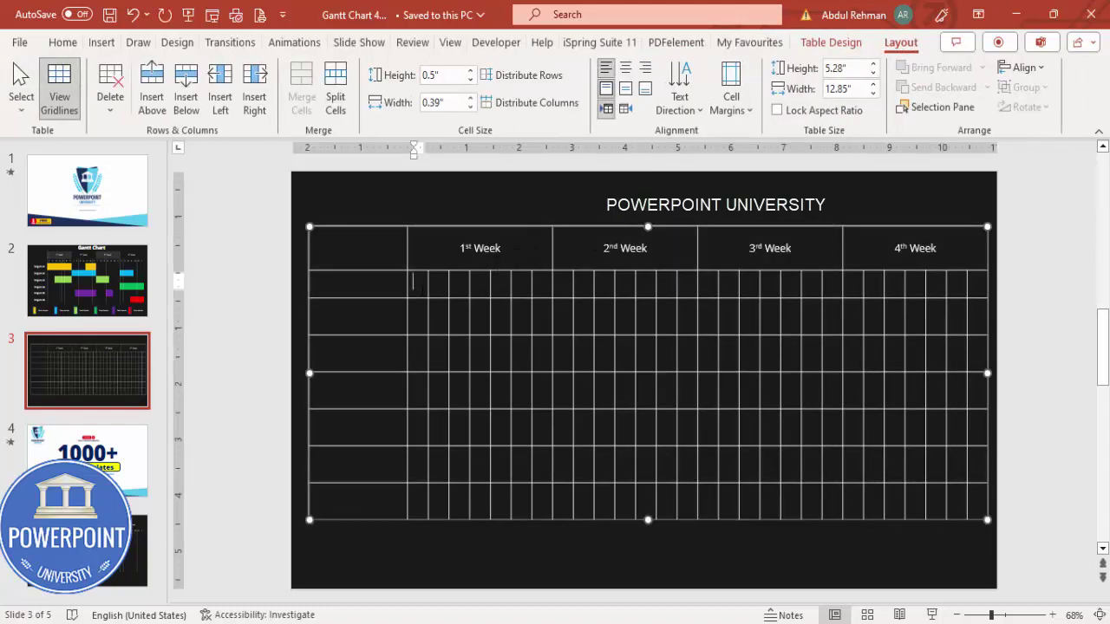
Step: Format the day cells as centred, 10.5 pt Open Sans
drag(418, 282, 978, 283)
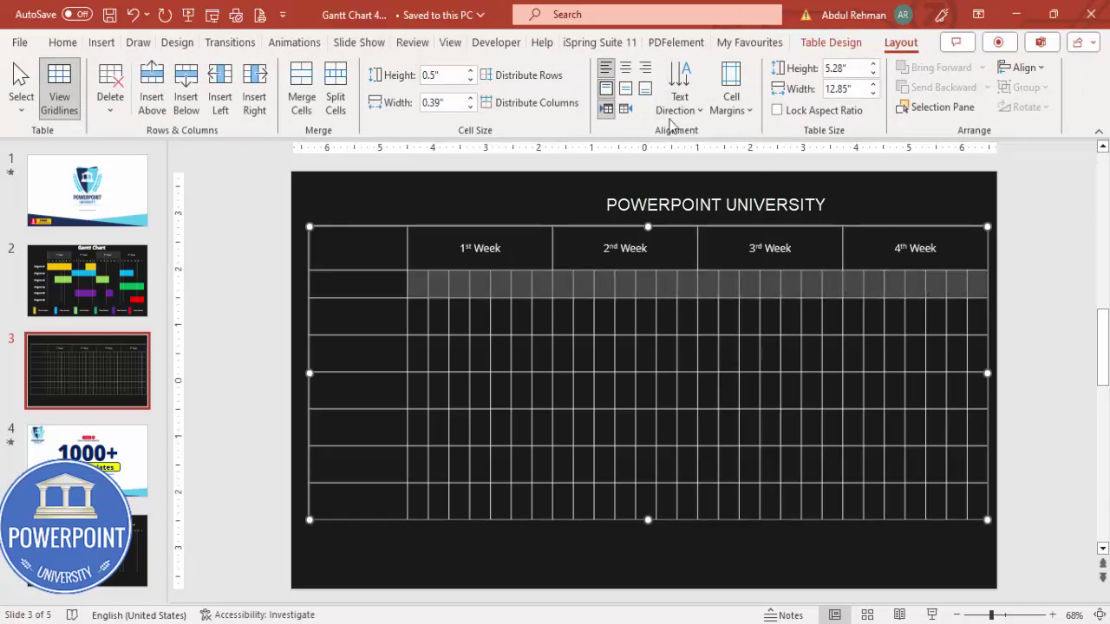
click(625, 87)
click(625, 70)
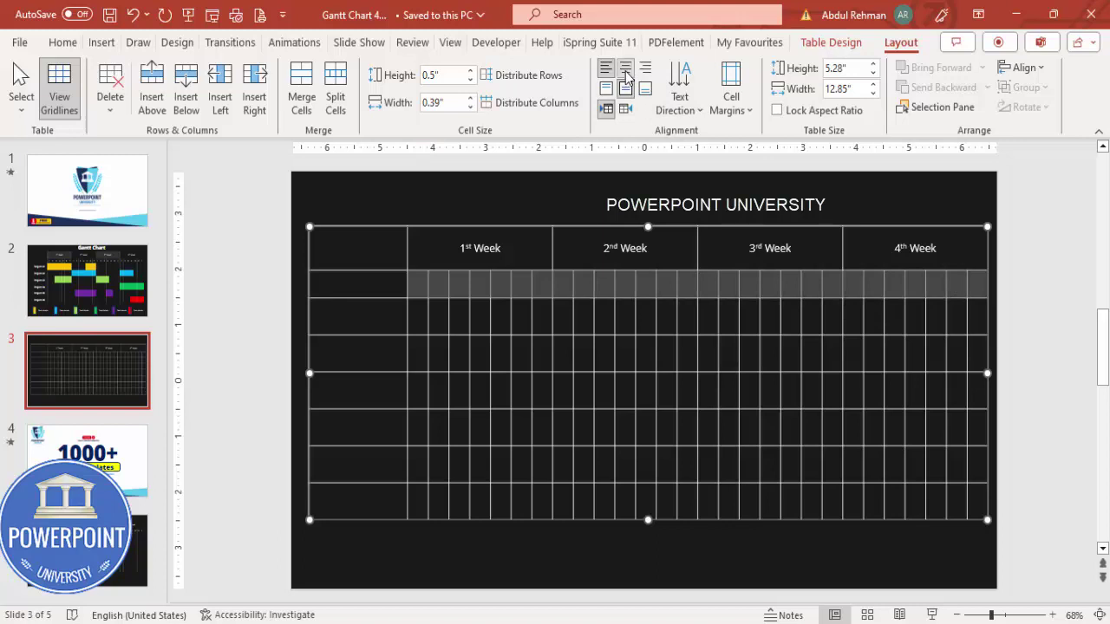
click(63, 42)
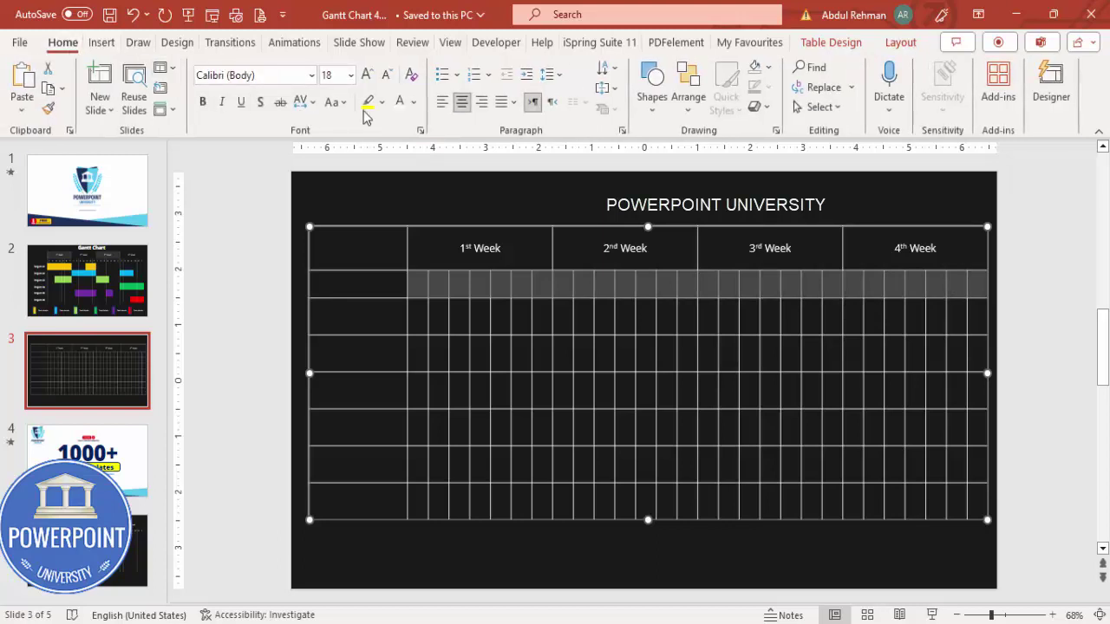
click(281, 76)
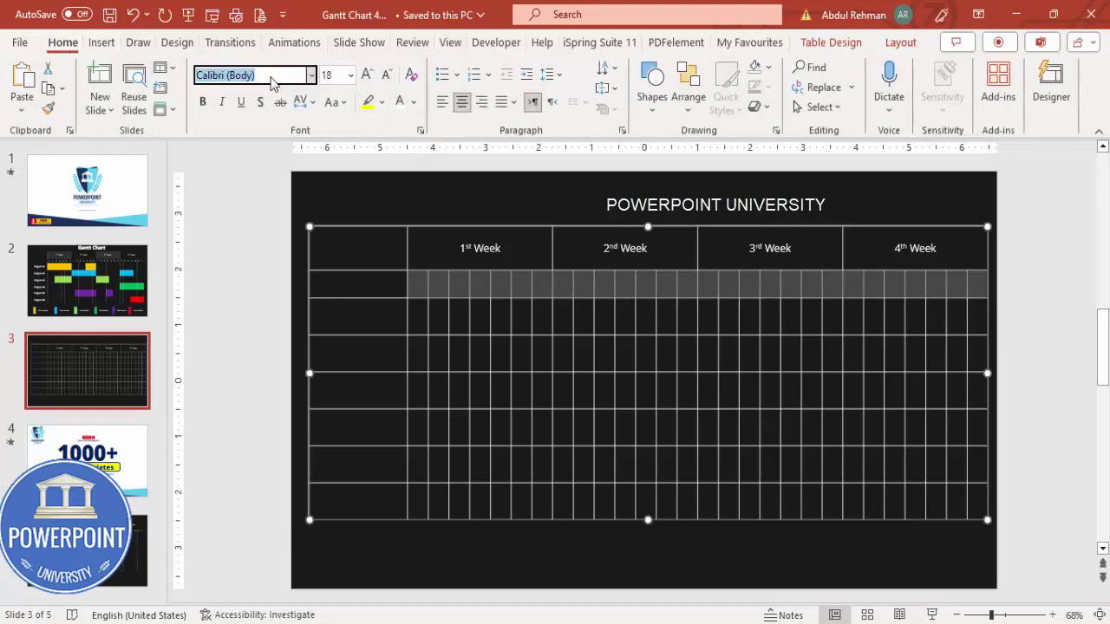
text(Open Sans)
key(Return)
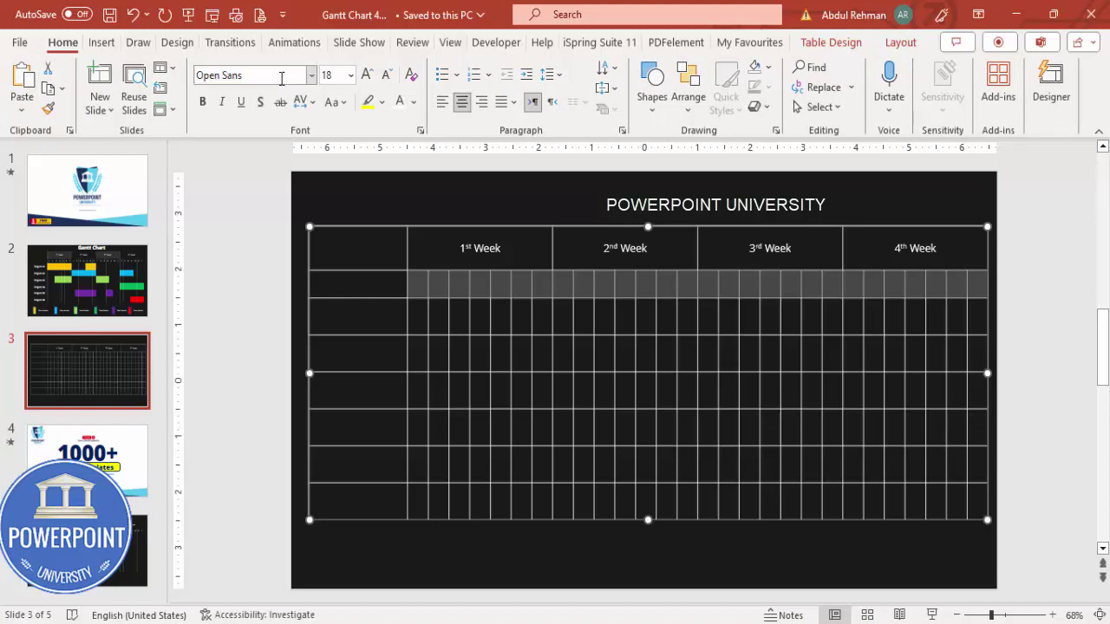
click(386, 76)
click(387, 75)
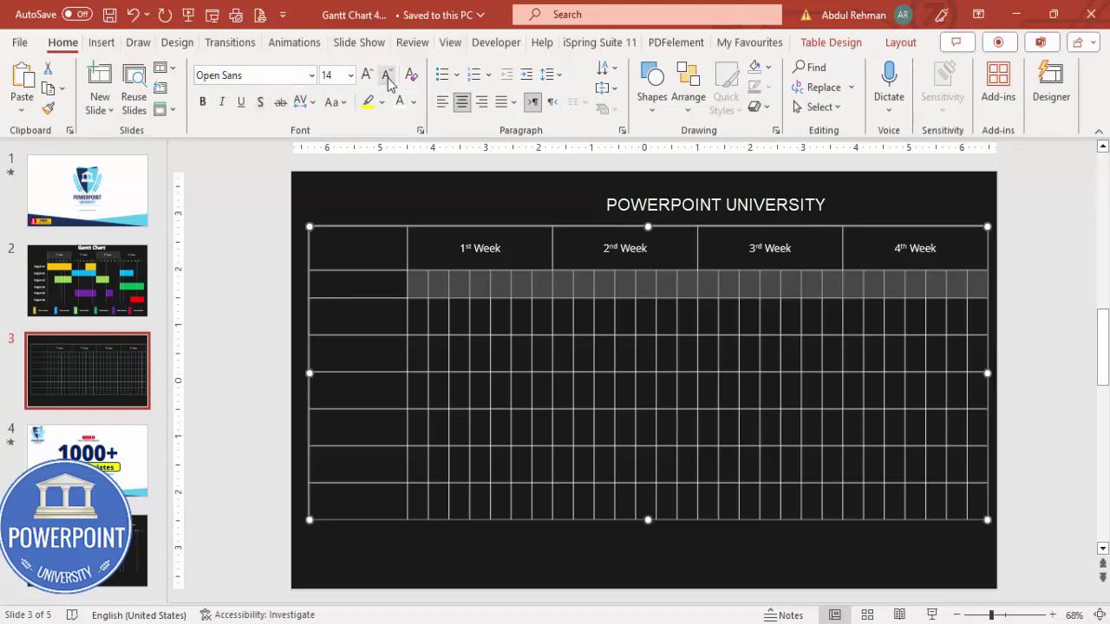
click(387, 75)
Step: Enter the day numbers 1–7 in the first week's day cells
click(417, 282)
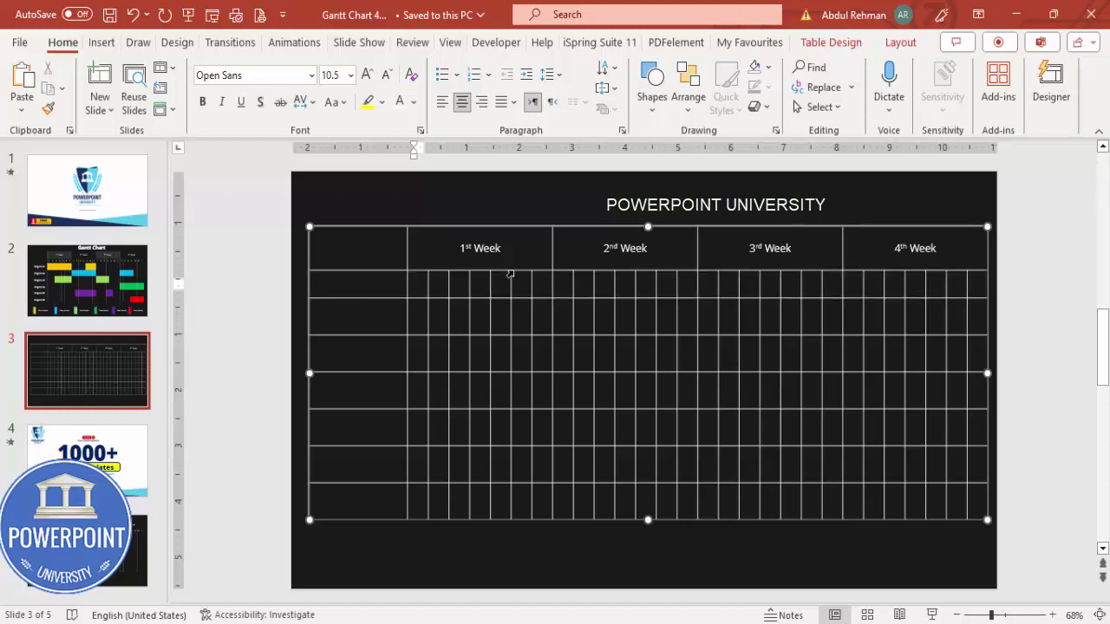
text(1)
key(Tab)
text(2)
key(Tab)
text(3)
key(Tab)
text(4)
key(Tab)
text(5)
key(Tab)
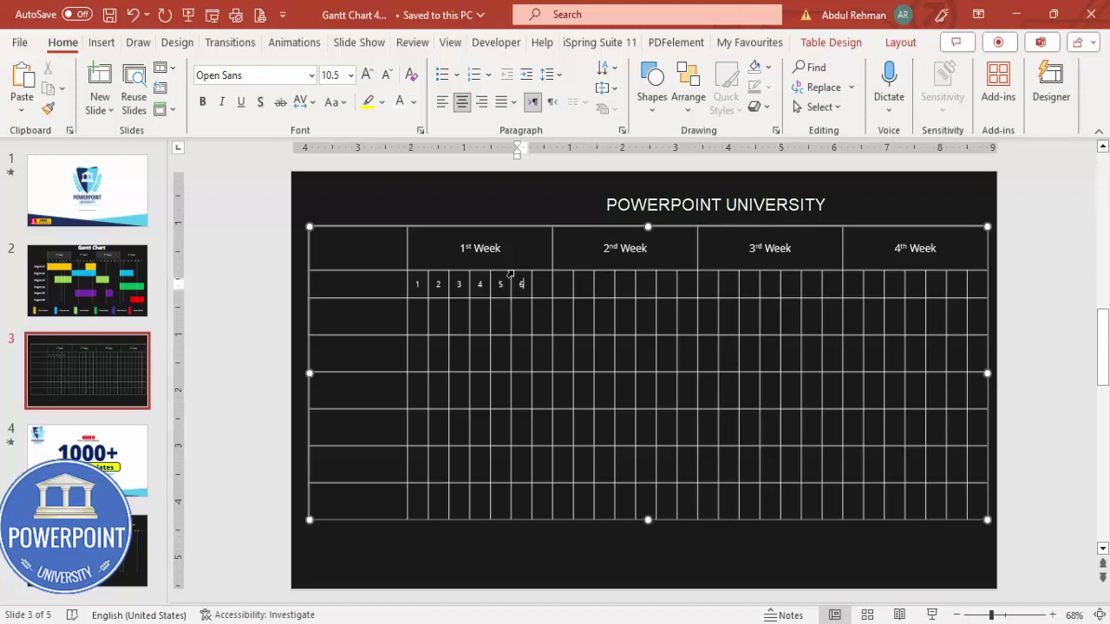
text(6)
key(Tab)
Step: Paste the first week's day numbers into the day cells for weeks 2–4
drag(417, 283, 541, 283)
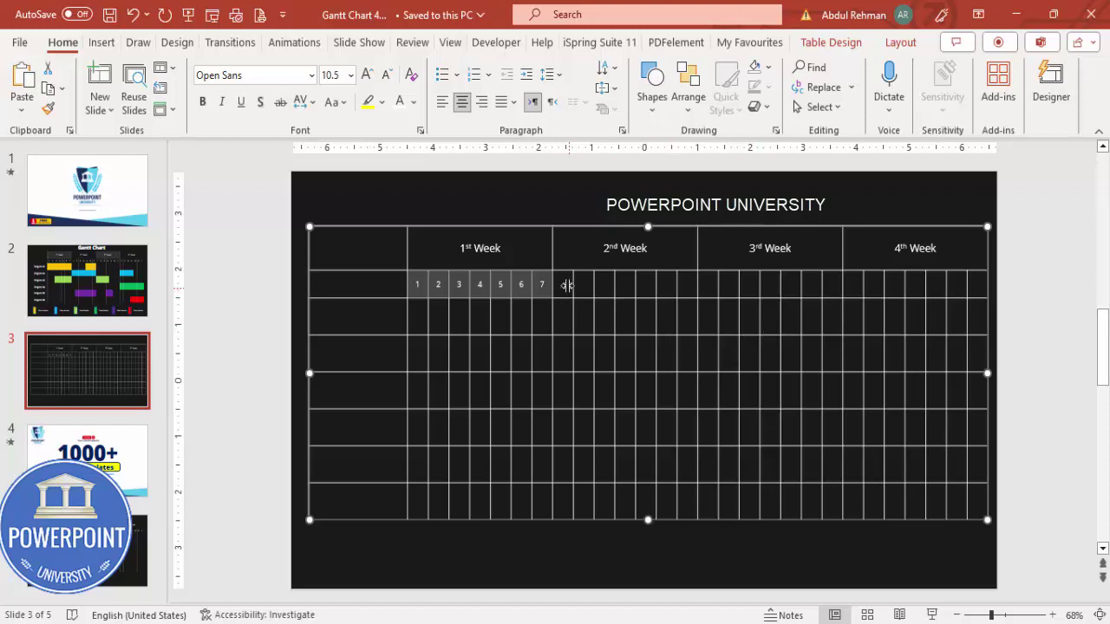
drag(564, 284, 981, 280)
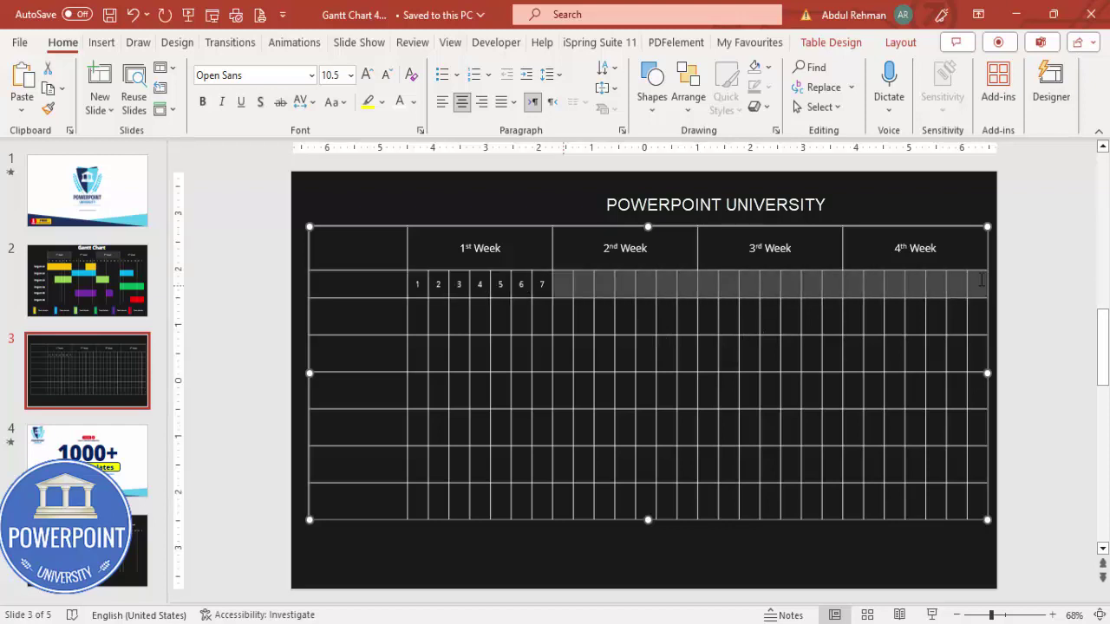
key(ctrl+v)
click(1022, 323)
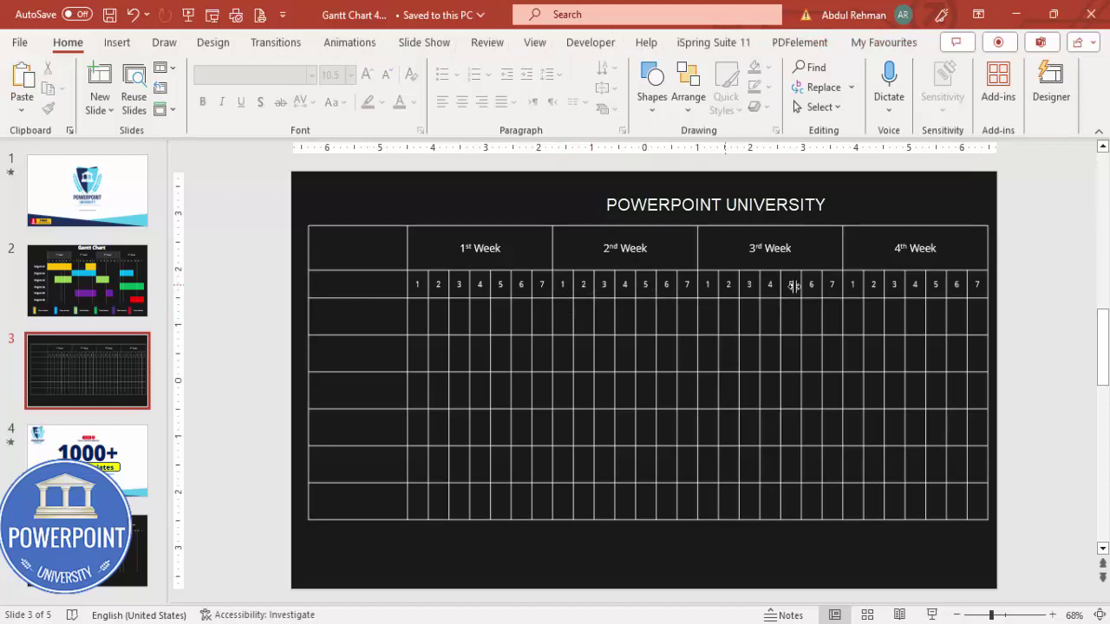
click(547, 252)
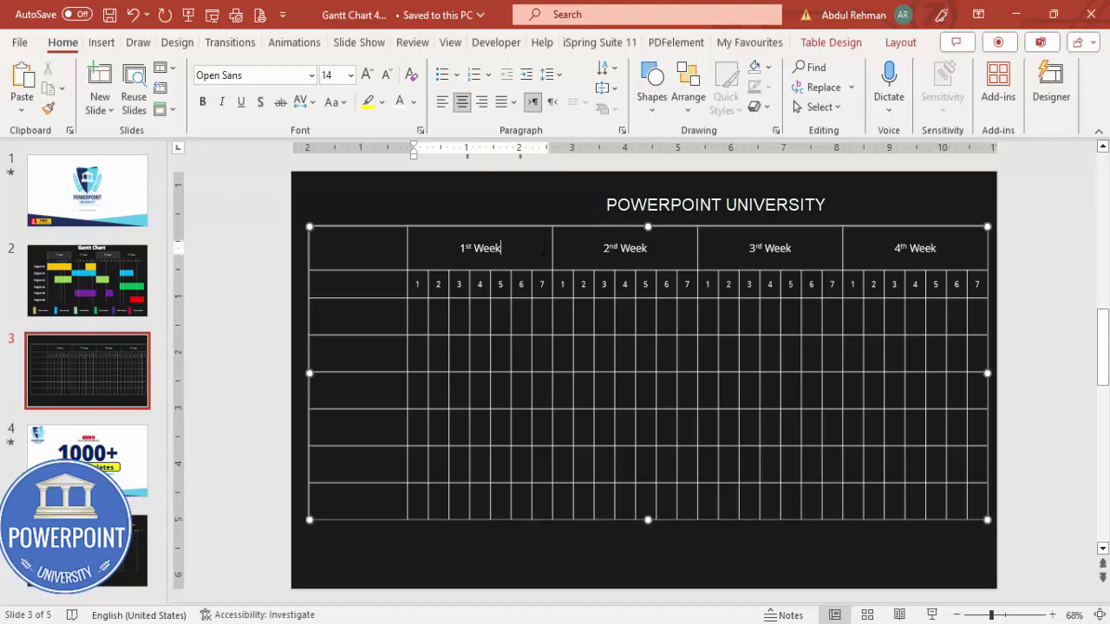
Step: Shade the 1st Week and 3rd Week header cells white
click(844, 45)
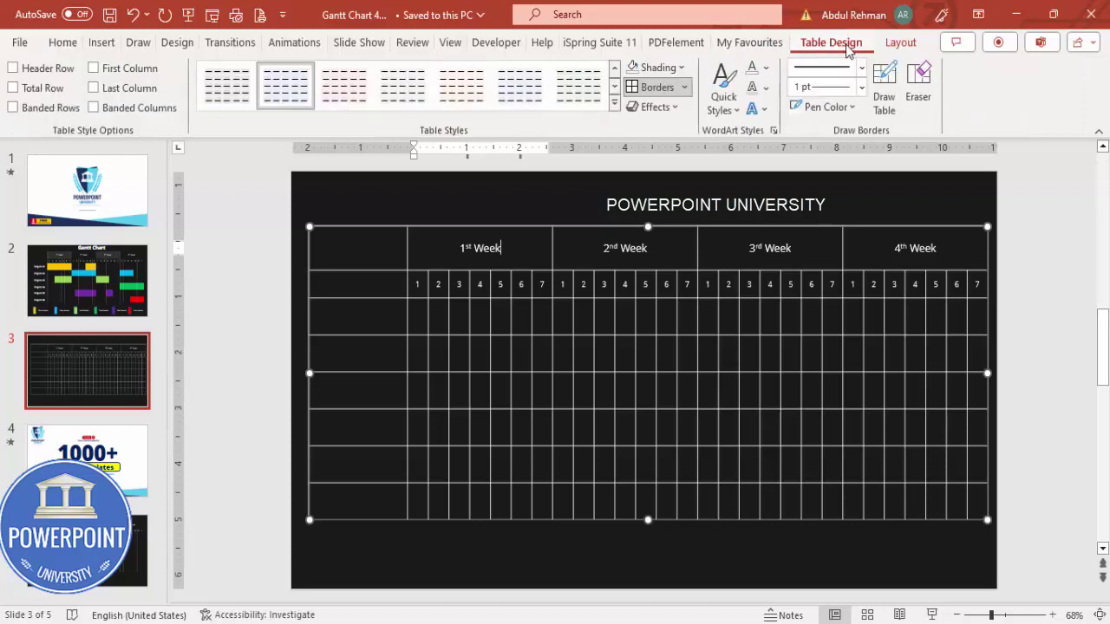
click(899, 44)
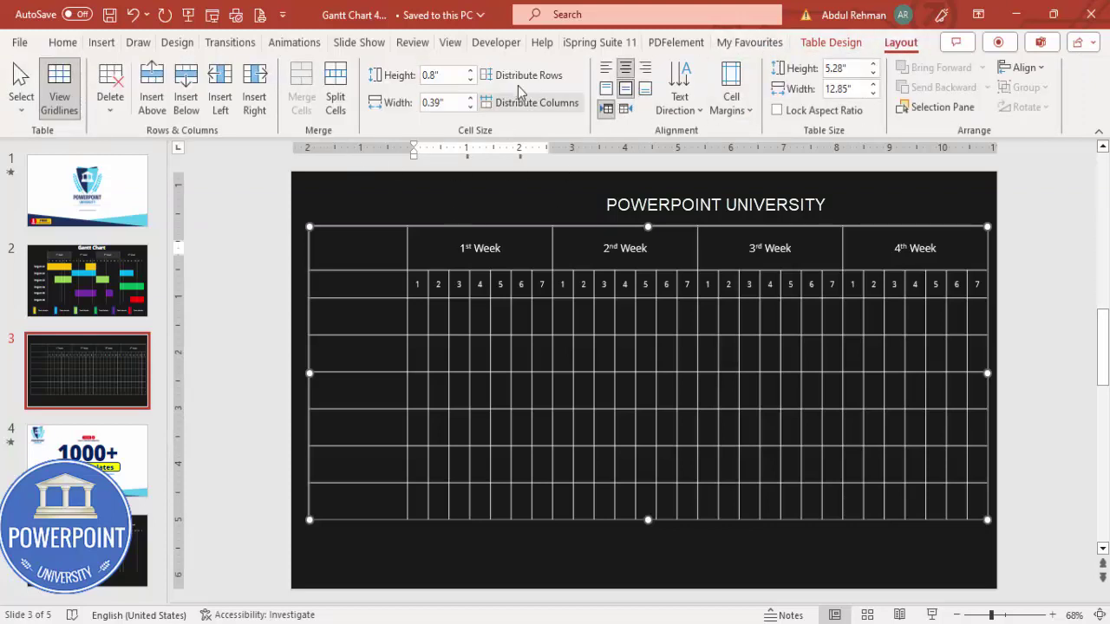
click(844, 41)
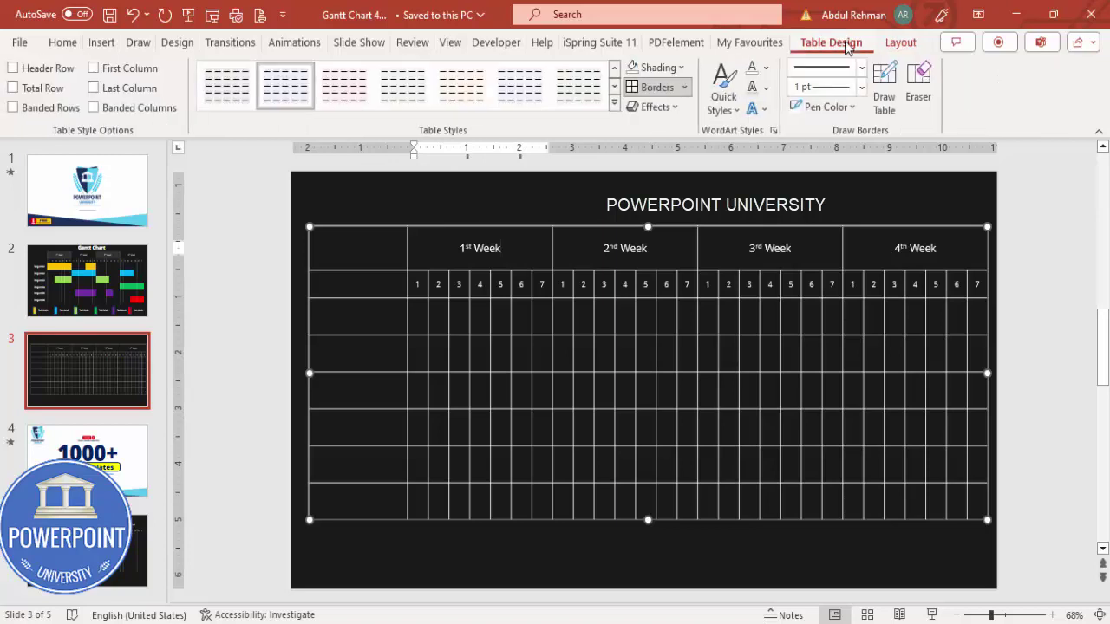
click(676, 68)
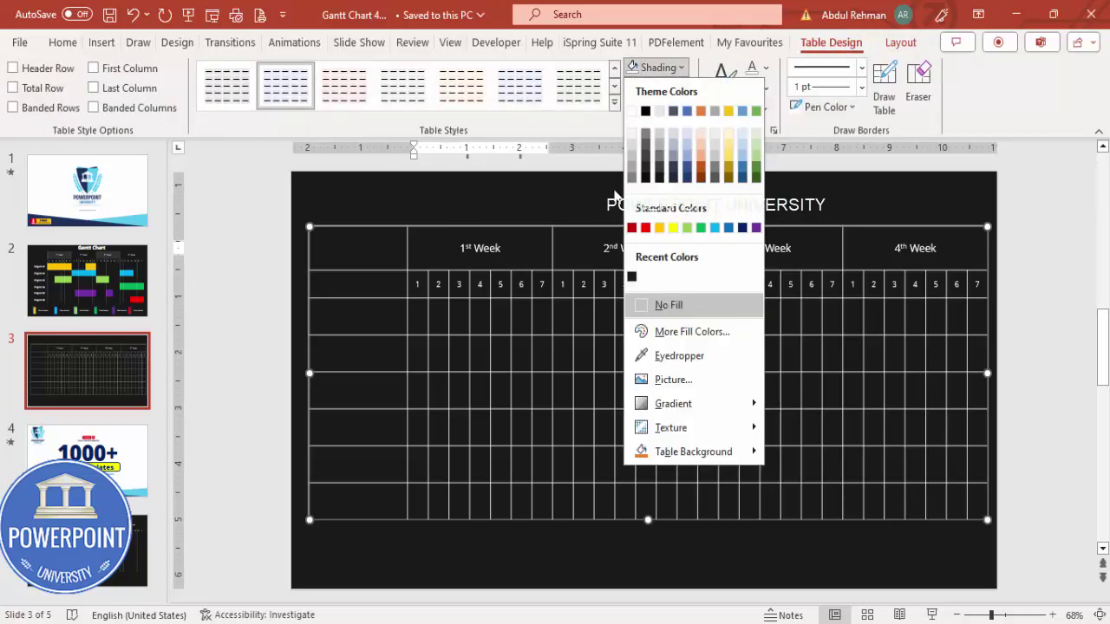
click(633, 112)
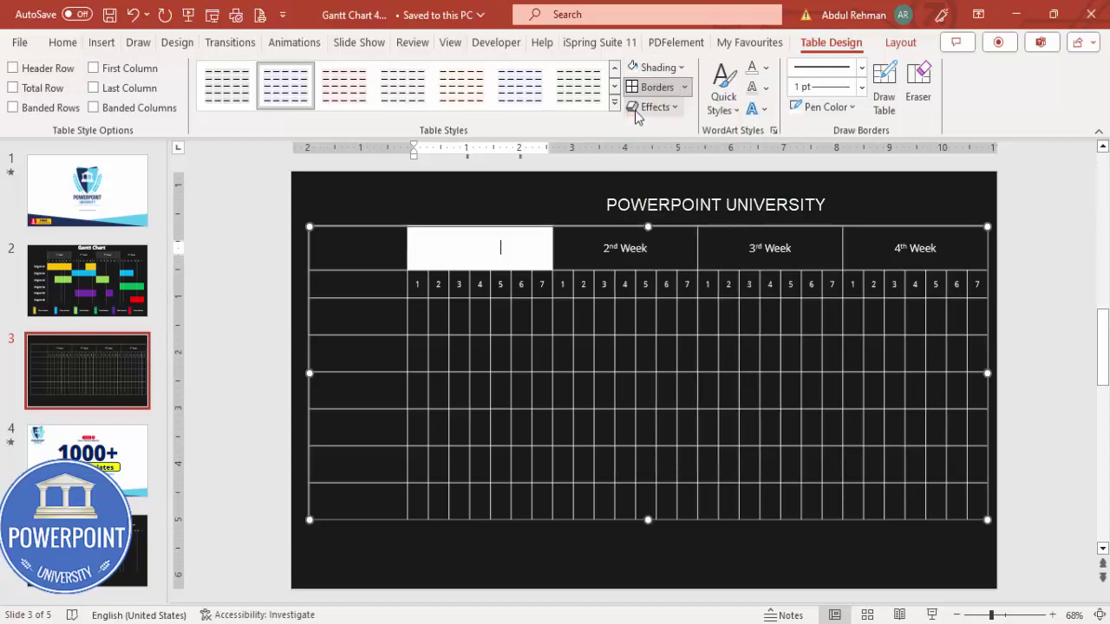
click(805, 241)
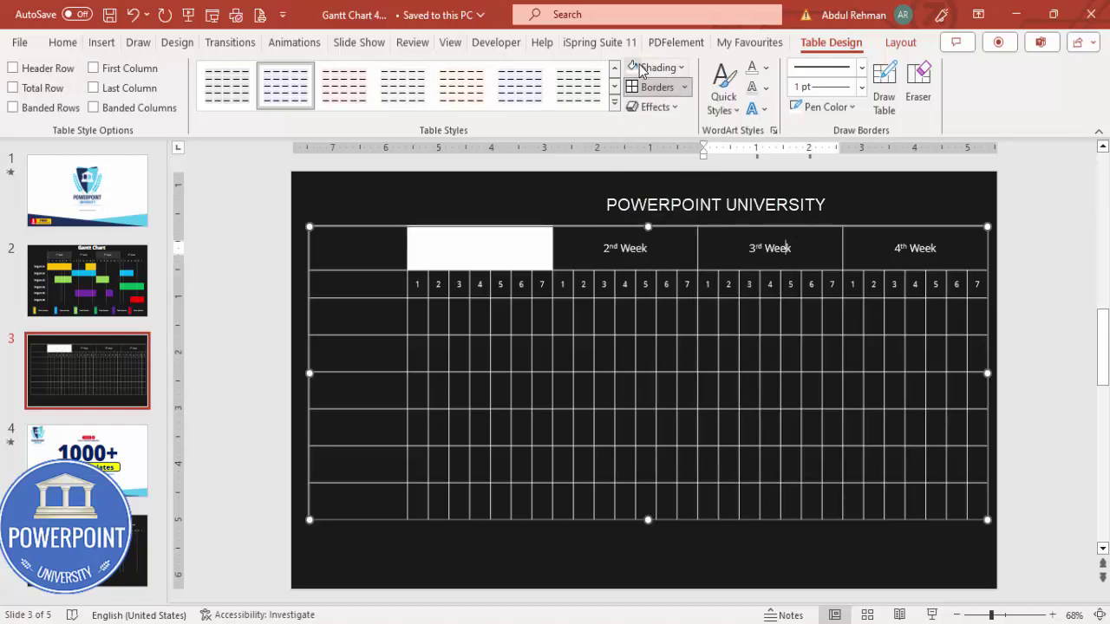
click(633, 69)
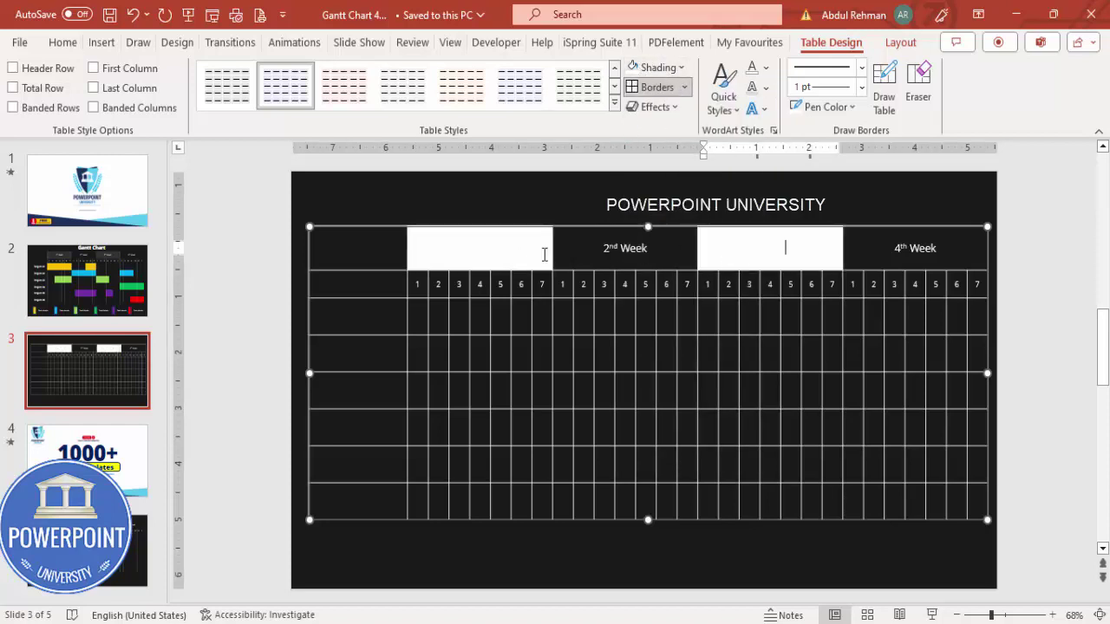
Step: Set the fill transparency of the 1st and 3rd Week header cells to 90%
click(775, 218)
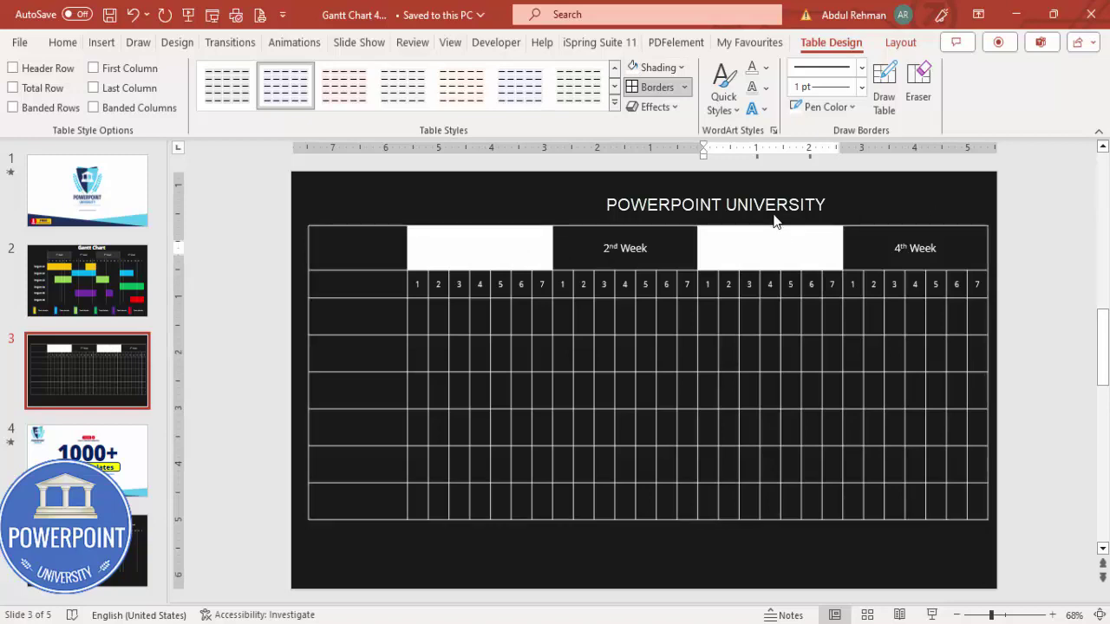
right_click(778, 210)
click(851, 401)
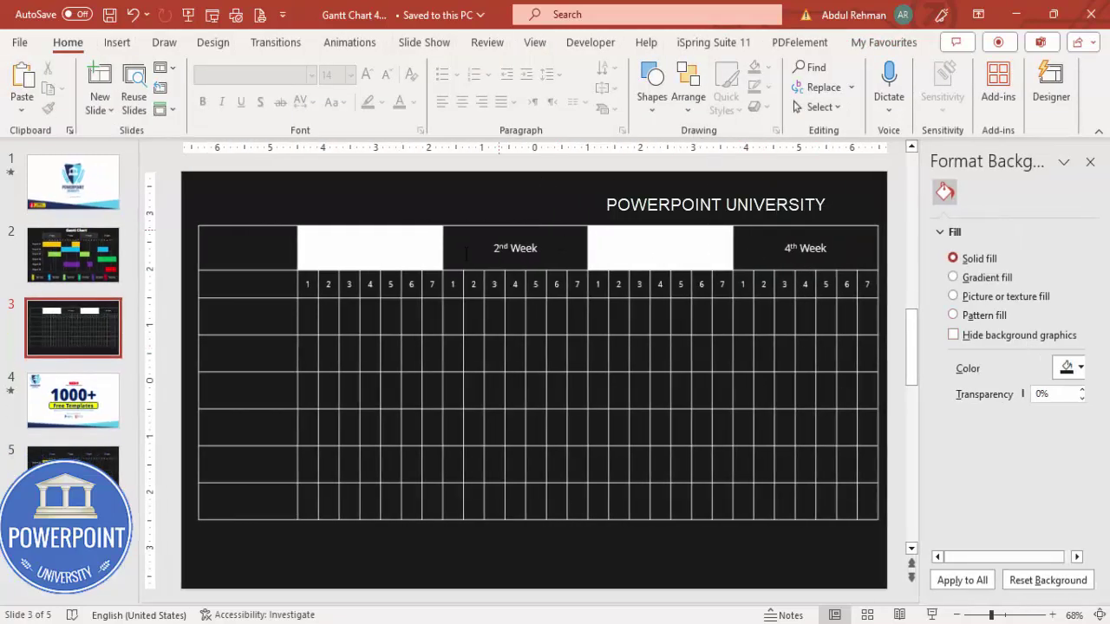
click(434, 249)
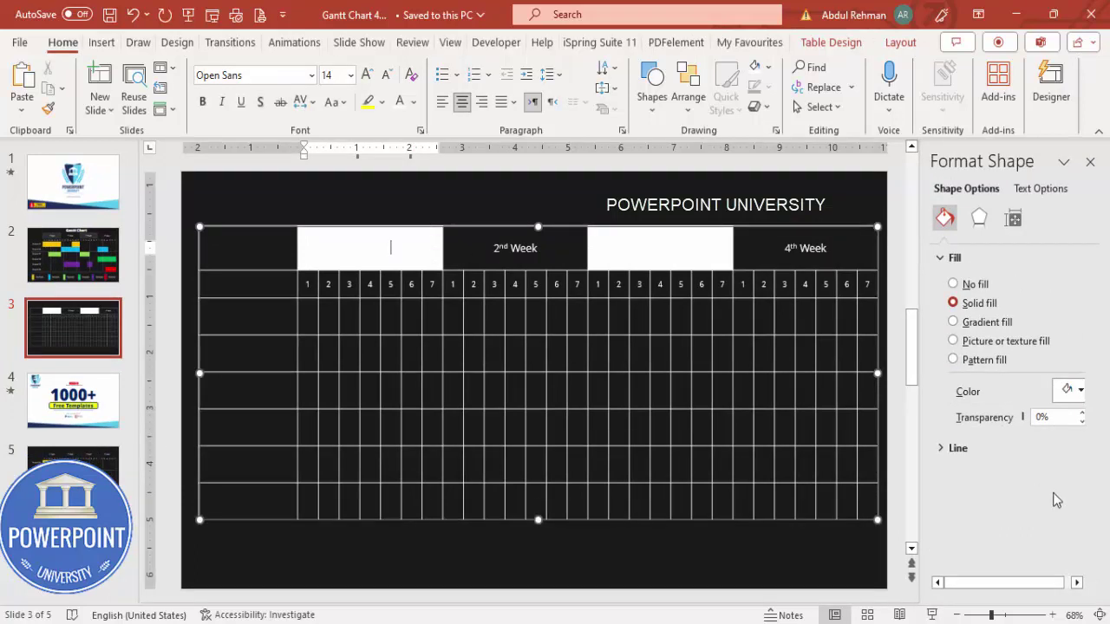
click(1013, 418)
text(90)
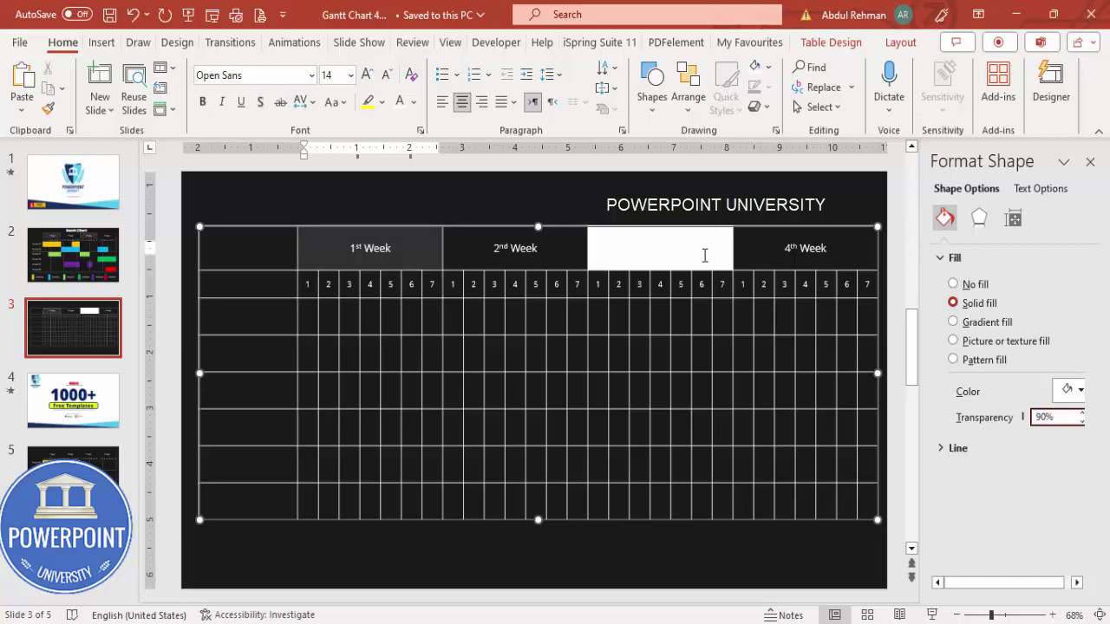
click(704, 255)
click(951, 419)
text(90)
click(782, 223)
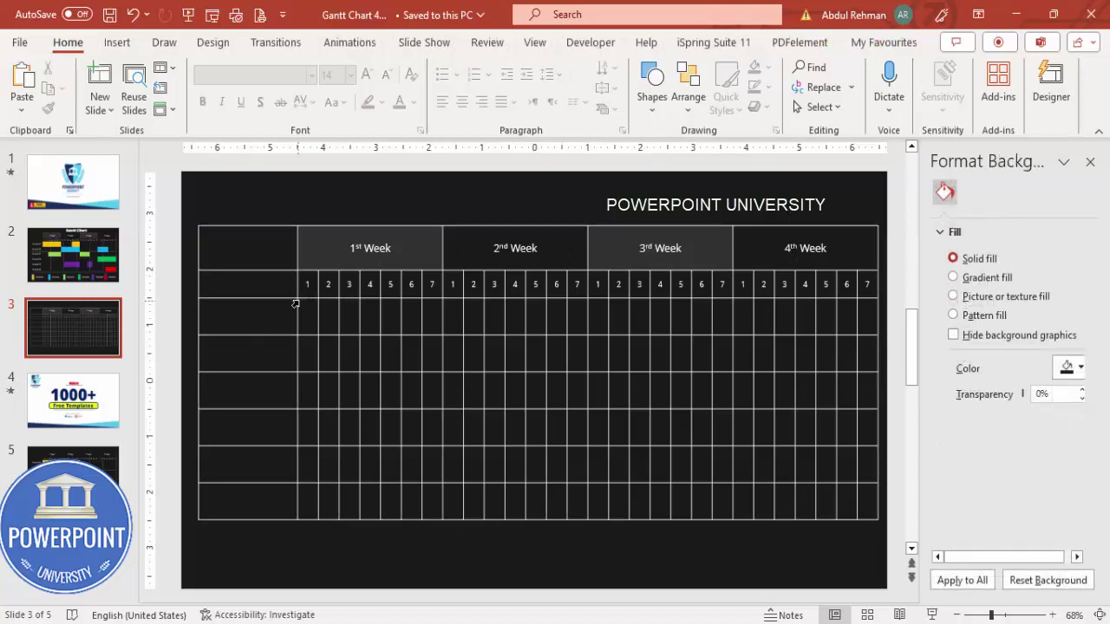
click(261, 319)
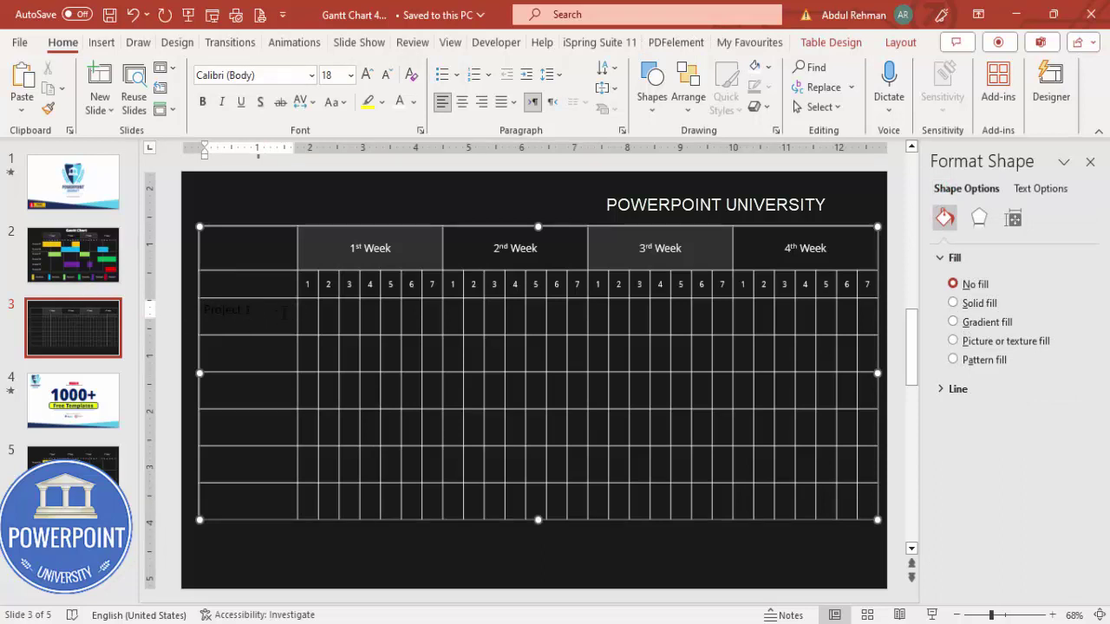
Step: Centre the first-column labels vertically and horizontally in white Open Sans SemiBold
drag(280, 330, 277, 502)
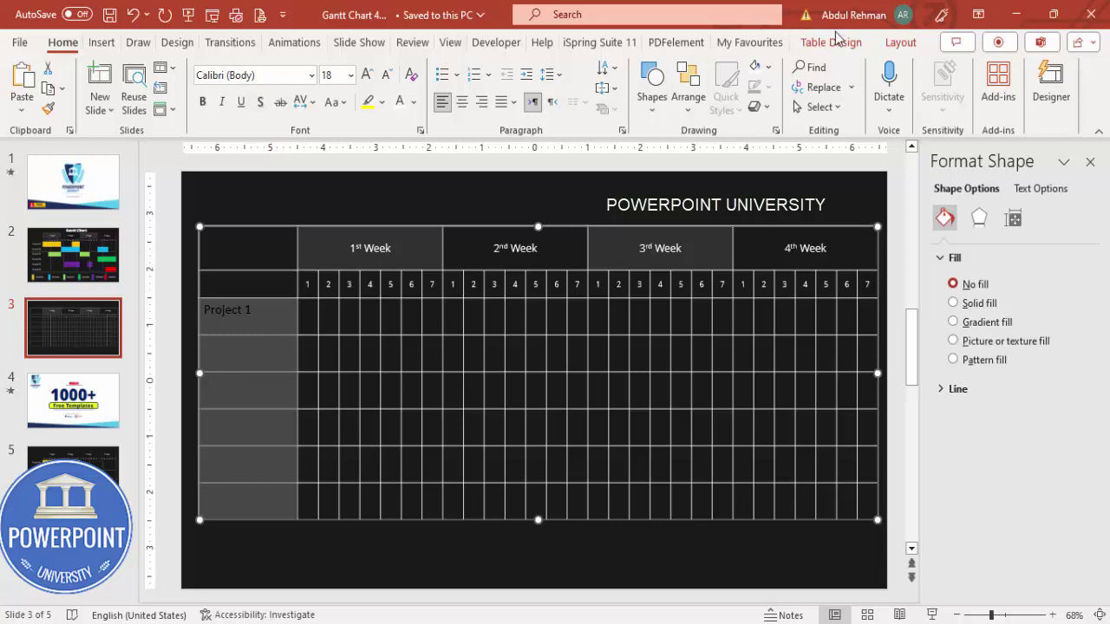
click(902, 44)
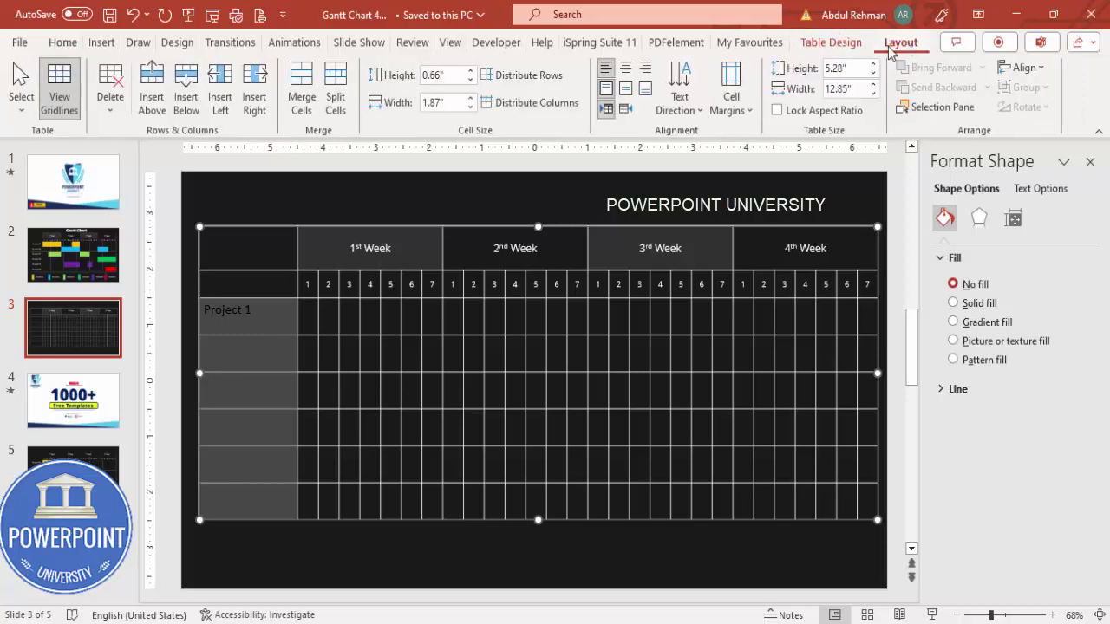
click(627, 92)
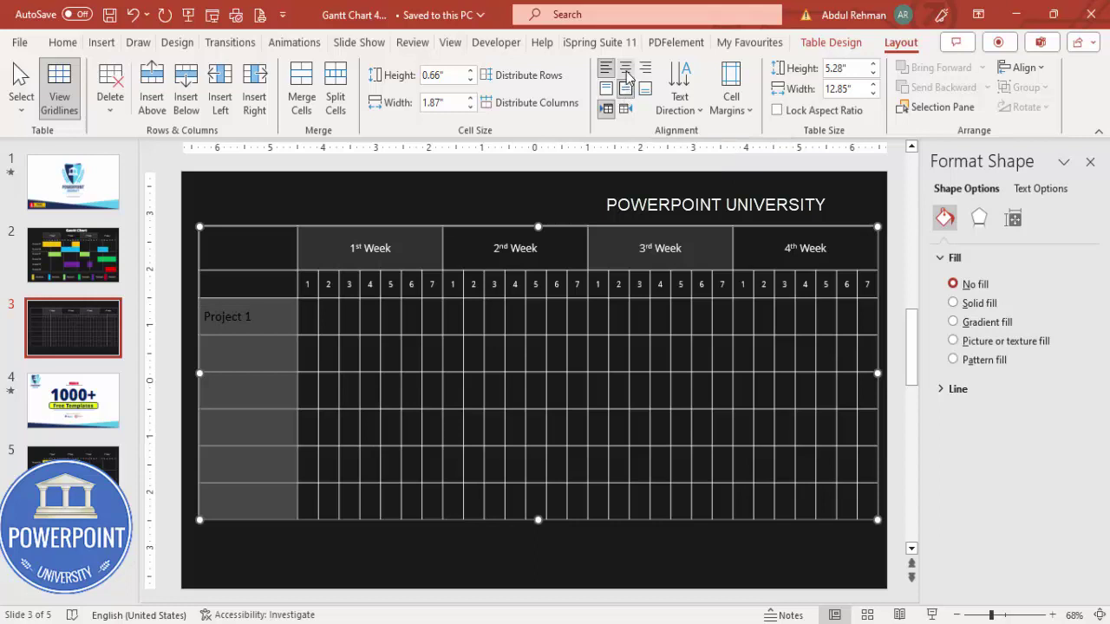
click(626, 69)
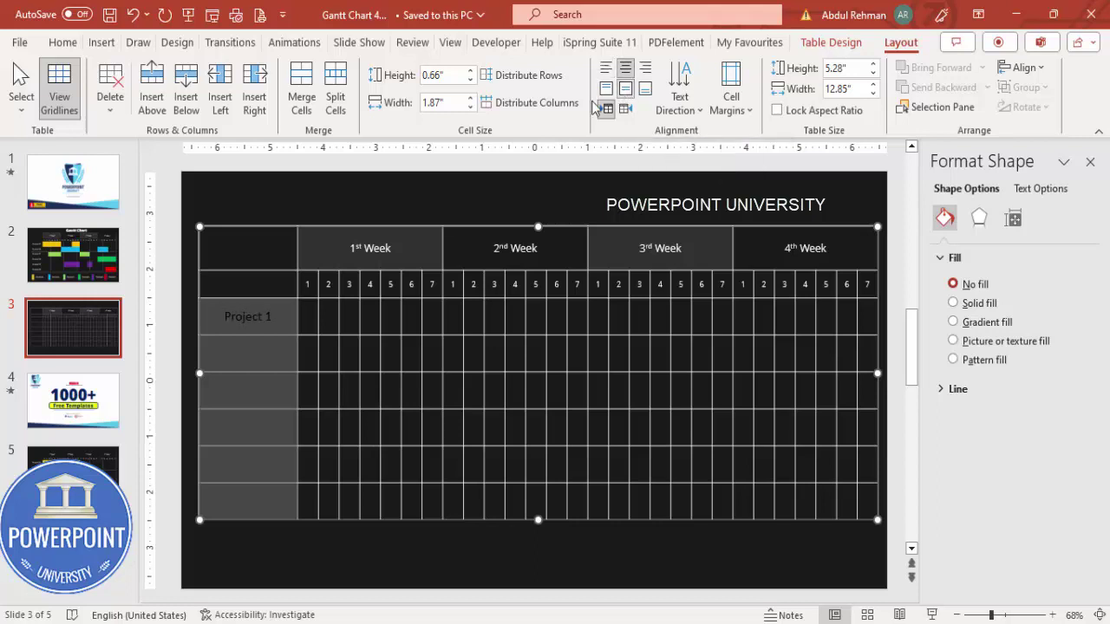
click(63, 43)
click(400, 104)
click(268, 76)
text(Open Sans SemiBold)
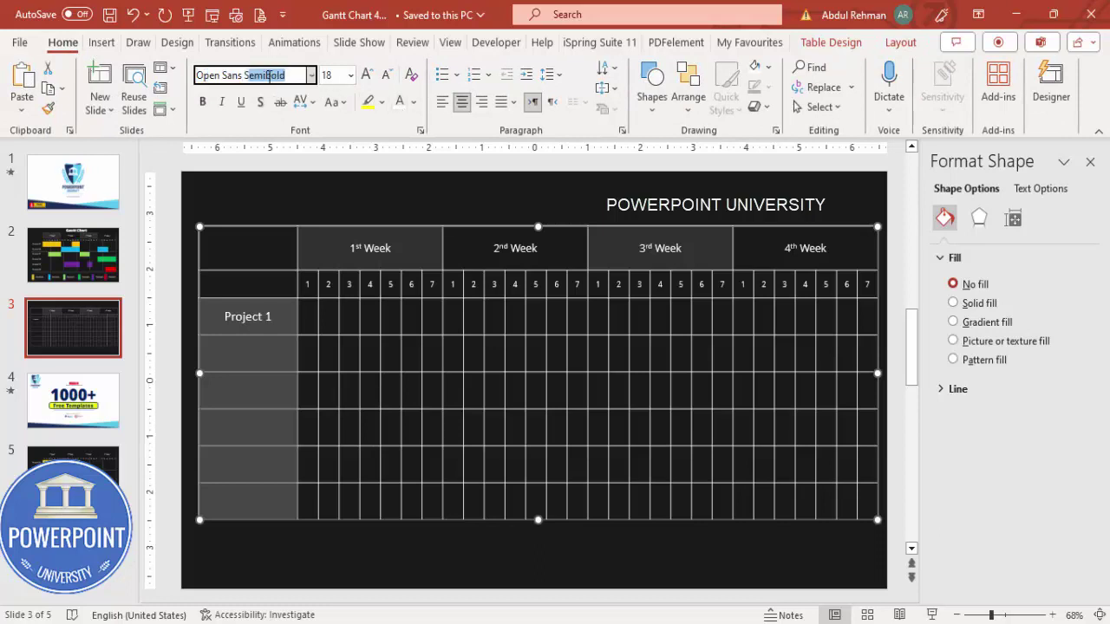
key(Return)
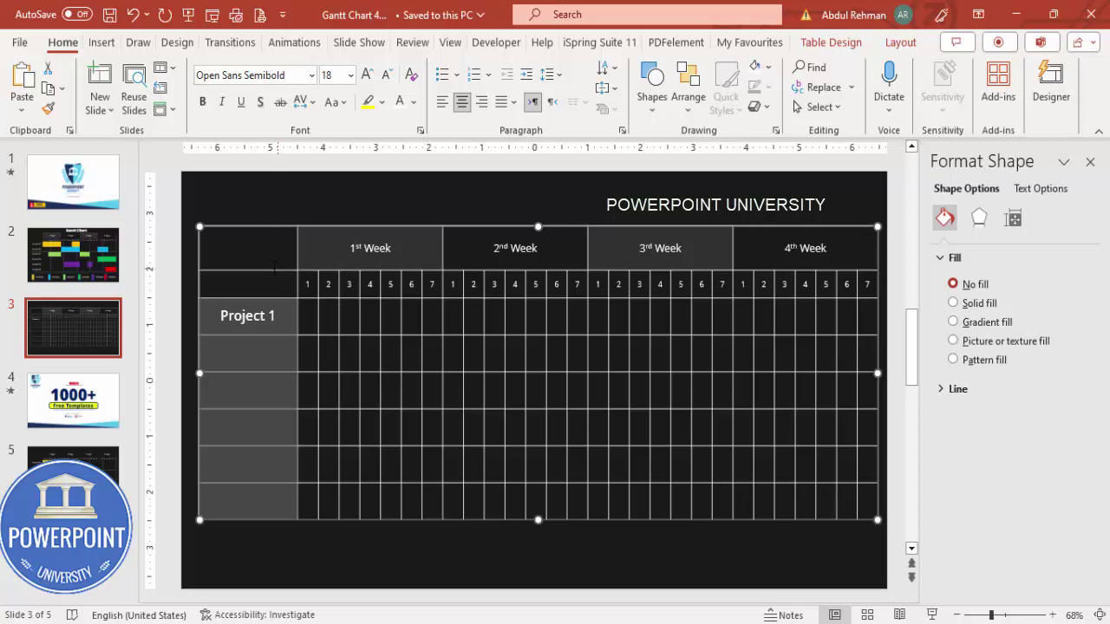
Step: Add 'Project 2' below Project 1 and copy both labels into the empty cells below
click(271, 352)
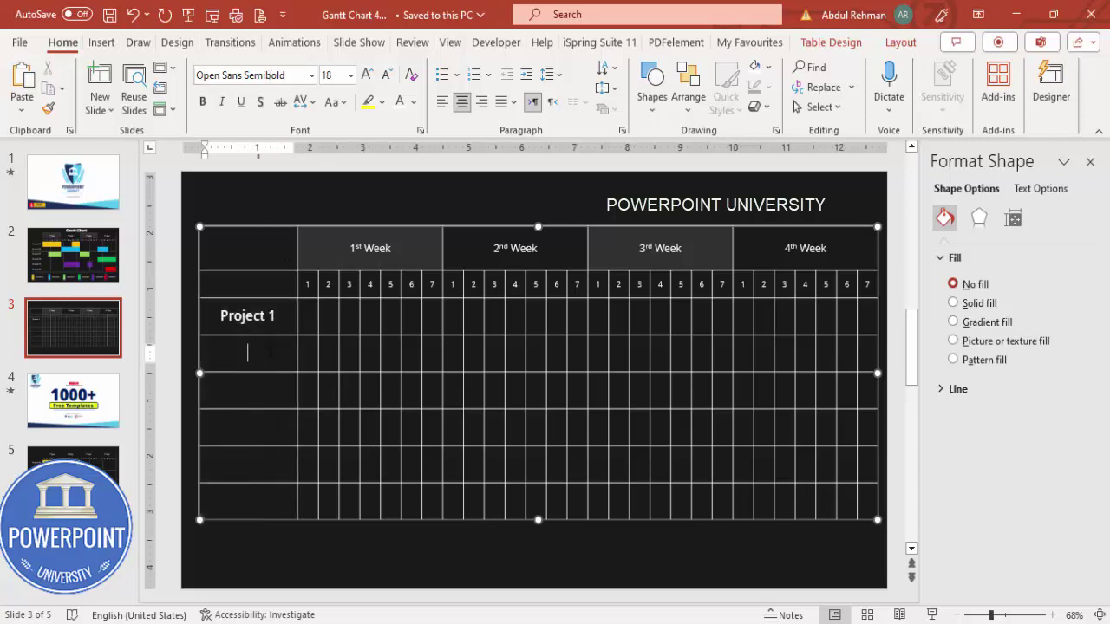
text(Project 2)
click(281, 319)
mouse_move(219, 353)
mouse_down()
mouse_move(279, 352)
mouse_move(221, 353)
mouse_up()
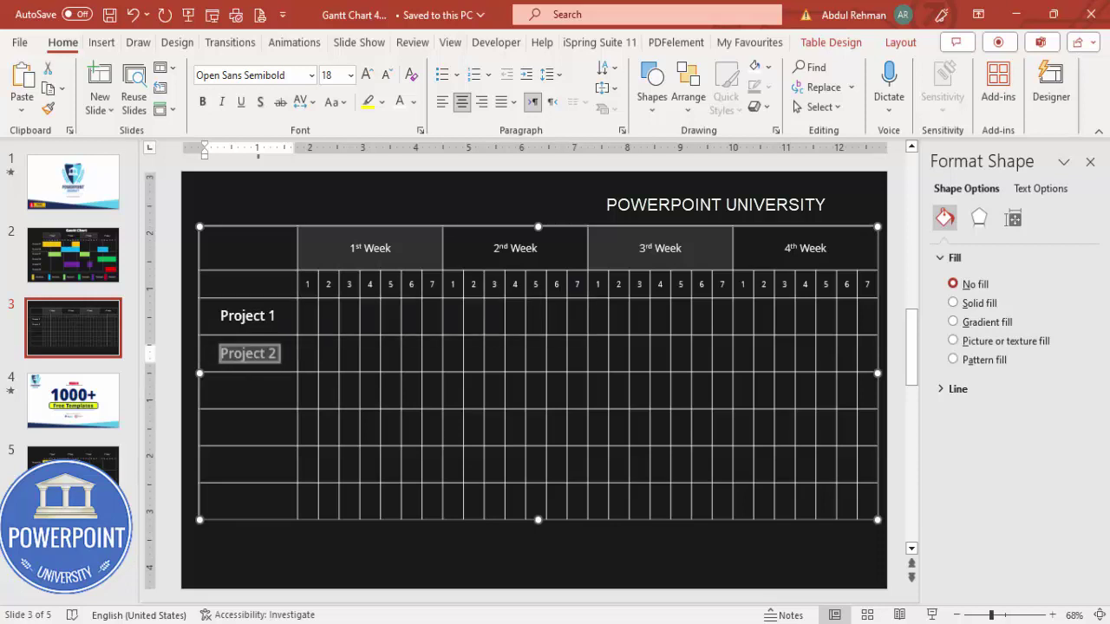
mouse_move(260, 316)
mouse_down()
mouse_move(274, 355)
mouse_move(279, 515)
mouse_up()
key(ctrl+c)
key(ctrl+v)
Step: Renumber the pasted labels to Project 3, Project 4, Project 5 and Project 6
click(288, 390)
key(BackSpace)
text(3)
key(Down)
key(BackSpace)
text(4)
key(Down)
key(BackSpace)
text(5)
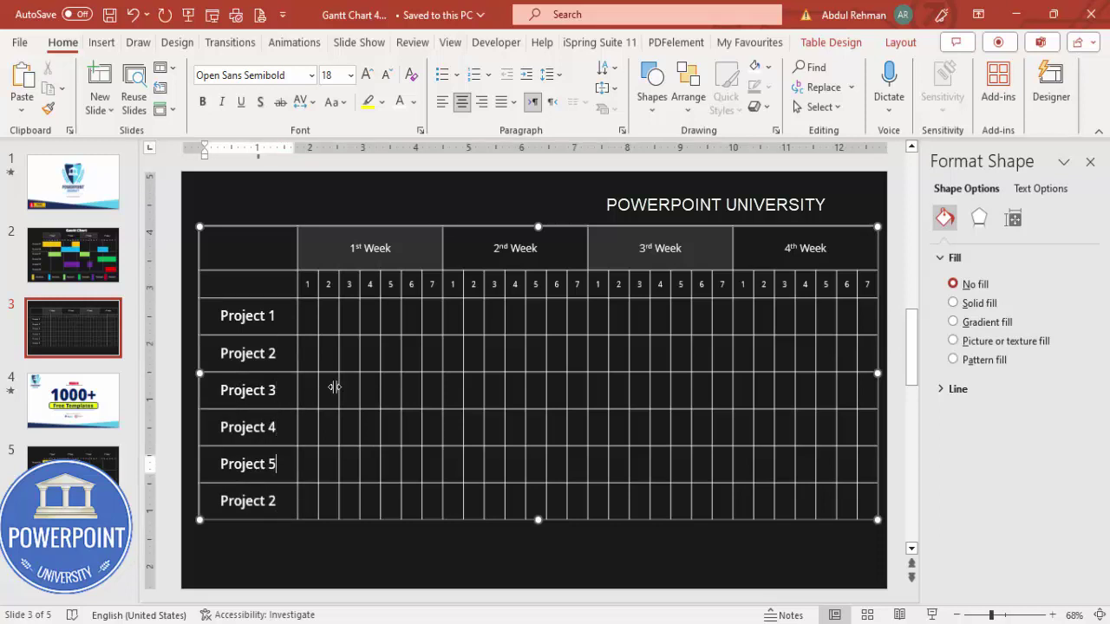
key(Down)
key(BackSpace)
text(6)
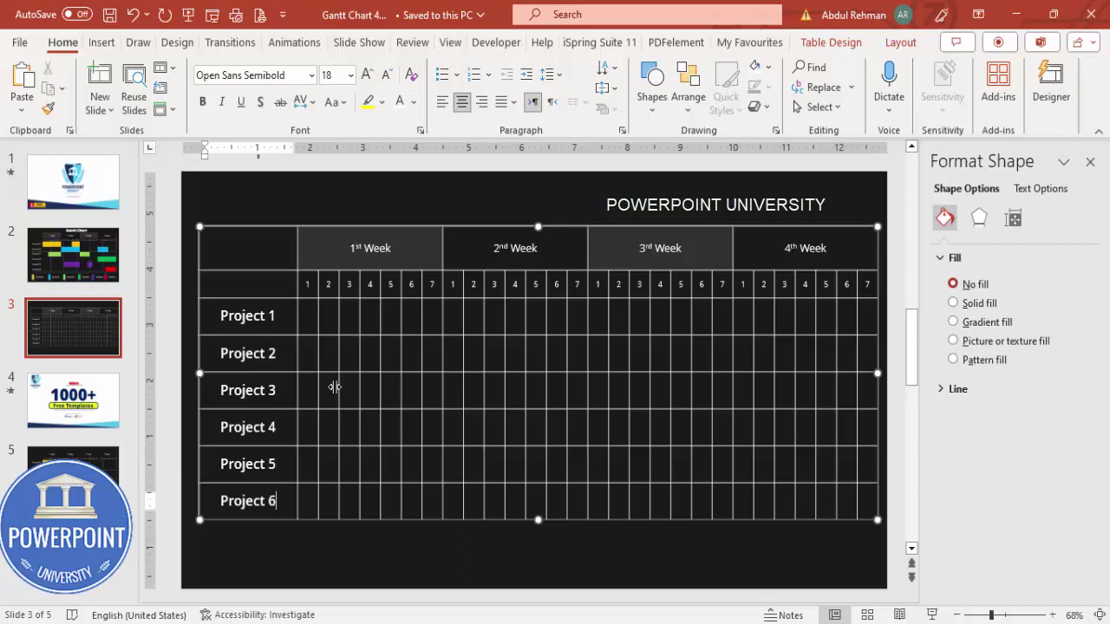
click(389, 535)
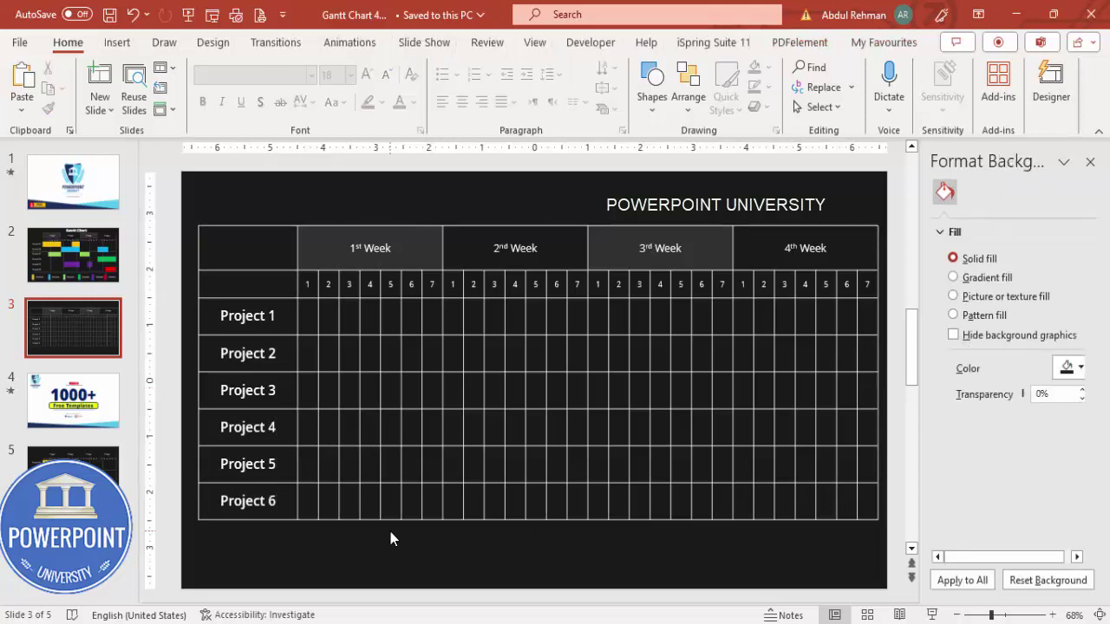